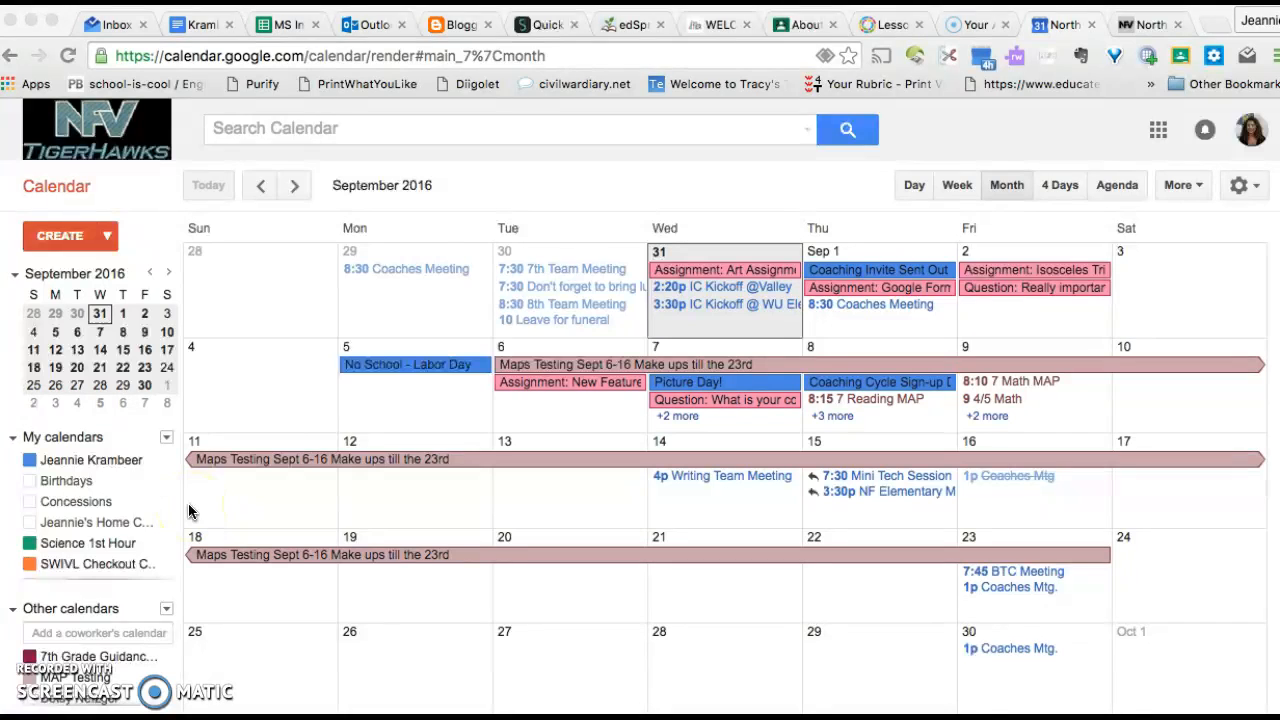
Open the settings for My calendars, and turn the Concessions calendar's display in the list off and back on.
click(165, 439)
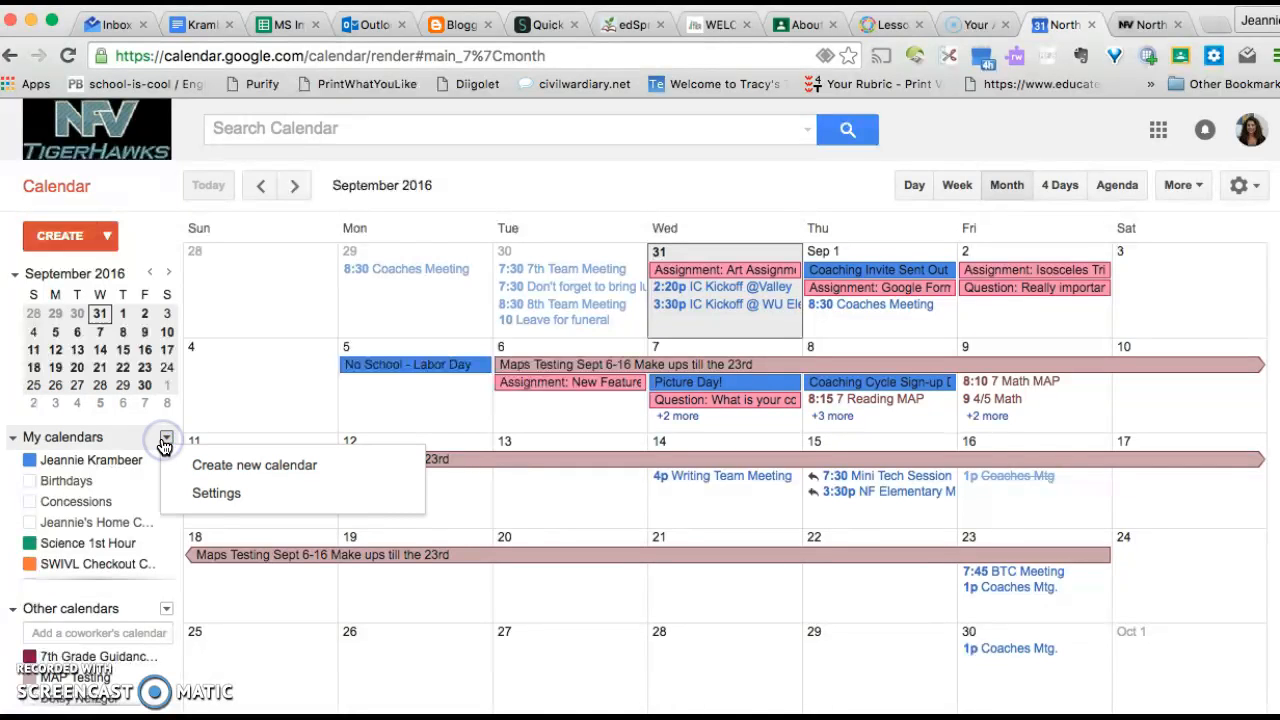
click(222, 495)
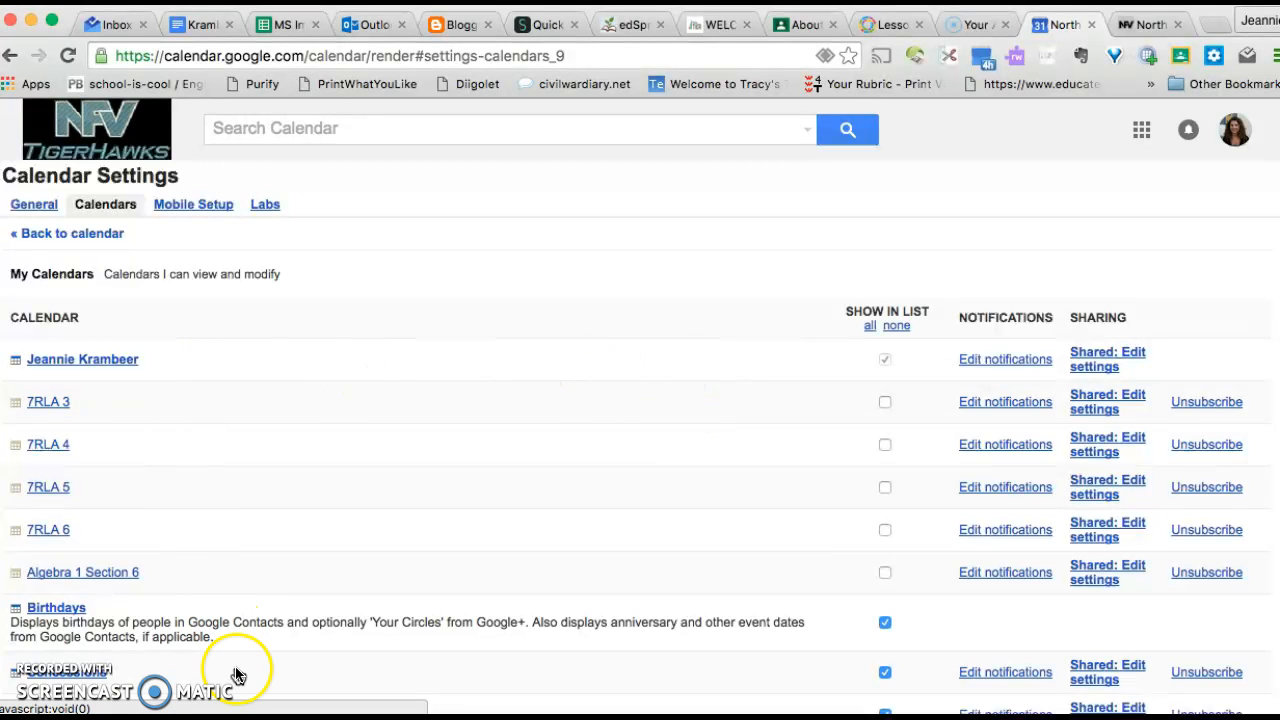
scroll(269, 508, down, 2)
scroll(269, 508, down, 5)
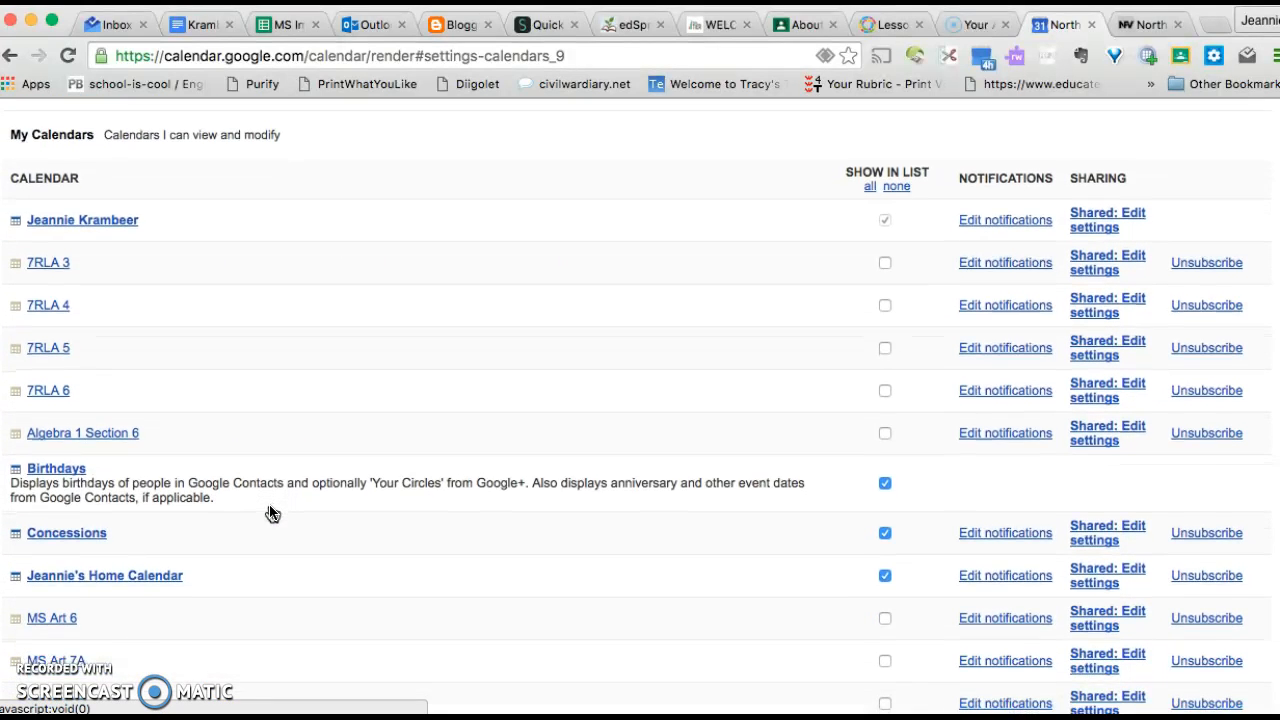
scroll(269, 512, up, 5)
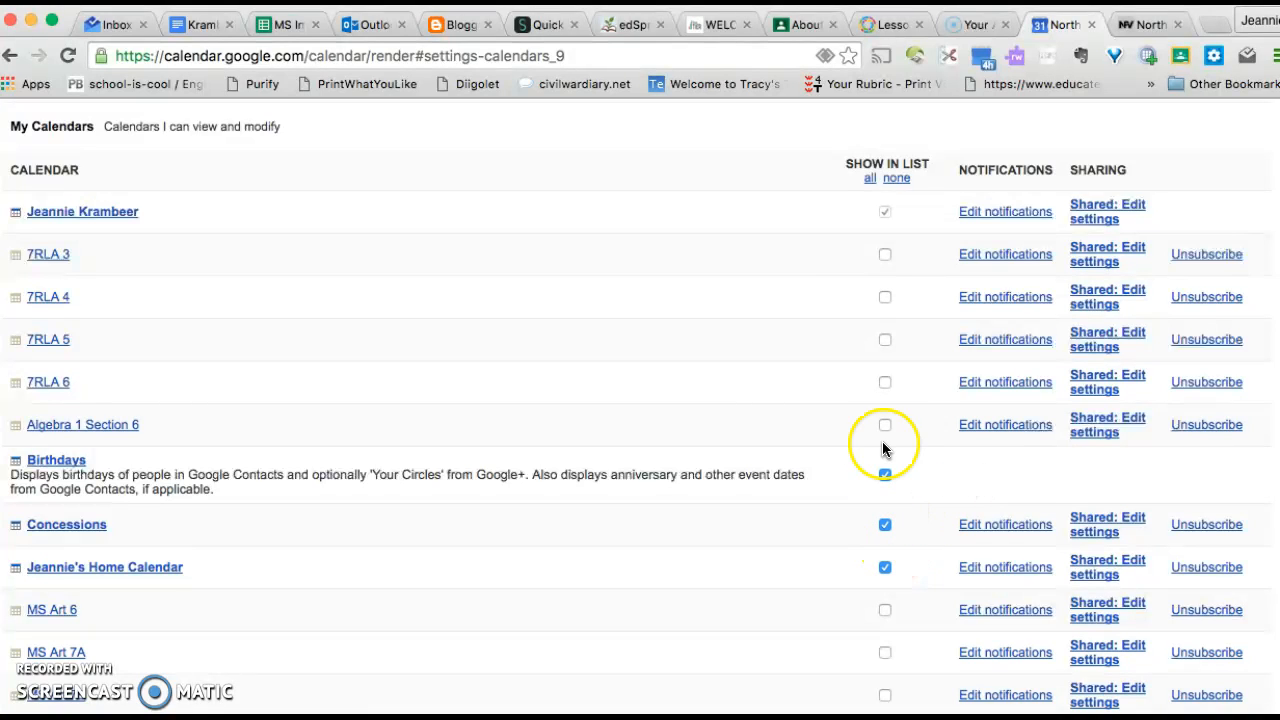
click(885, 526)
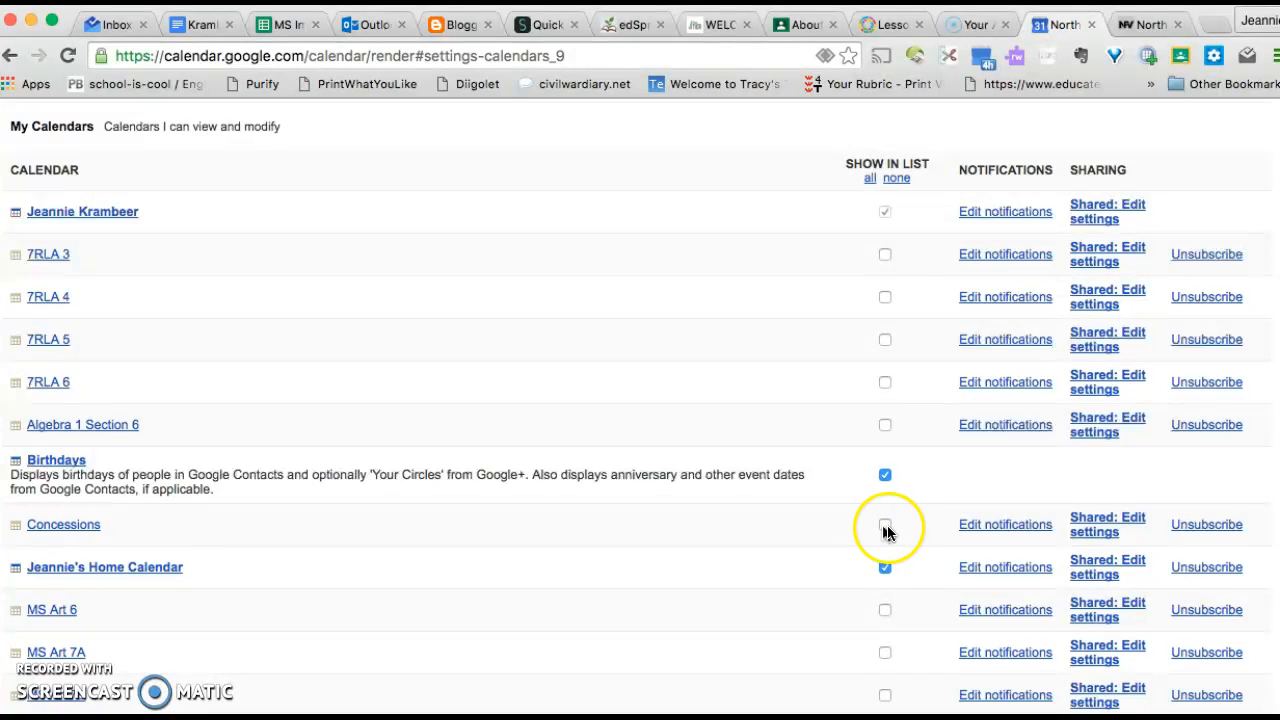
click(885, 526)
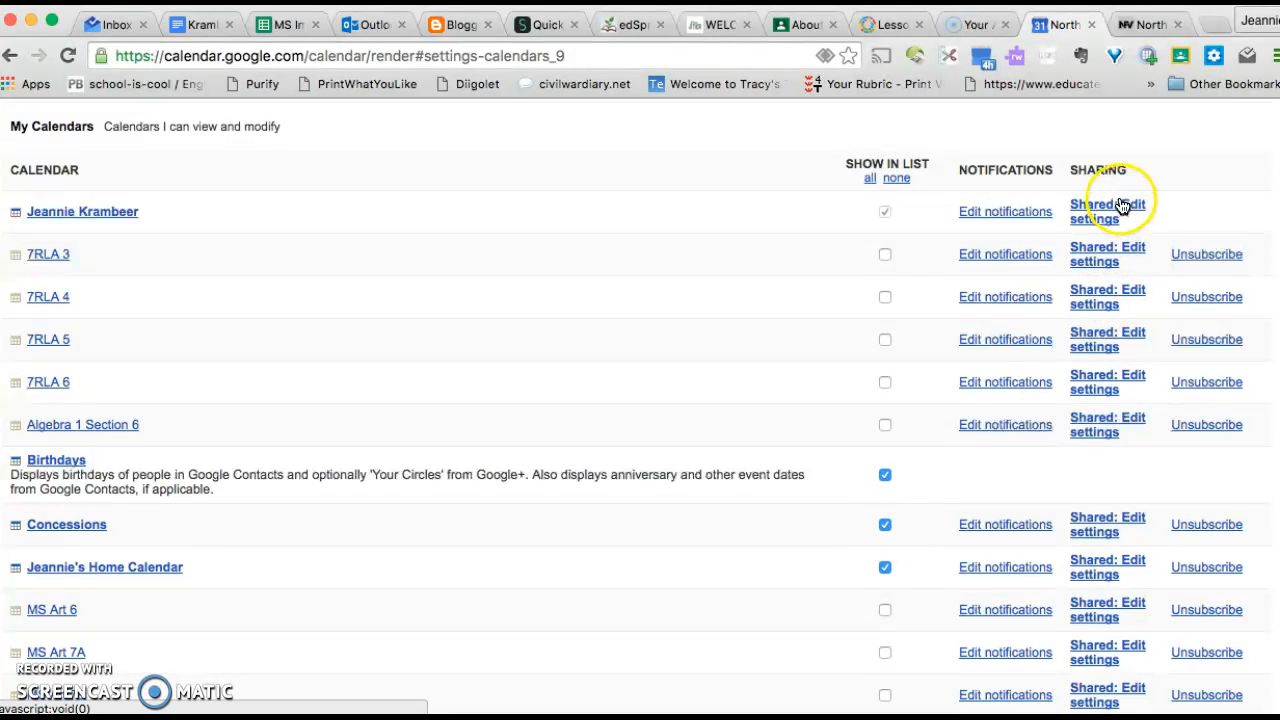
Open the primary calendar's notification settings and examine the type, amount and unit options for default event notifications.
click(1030, 216)
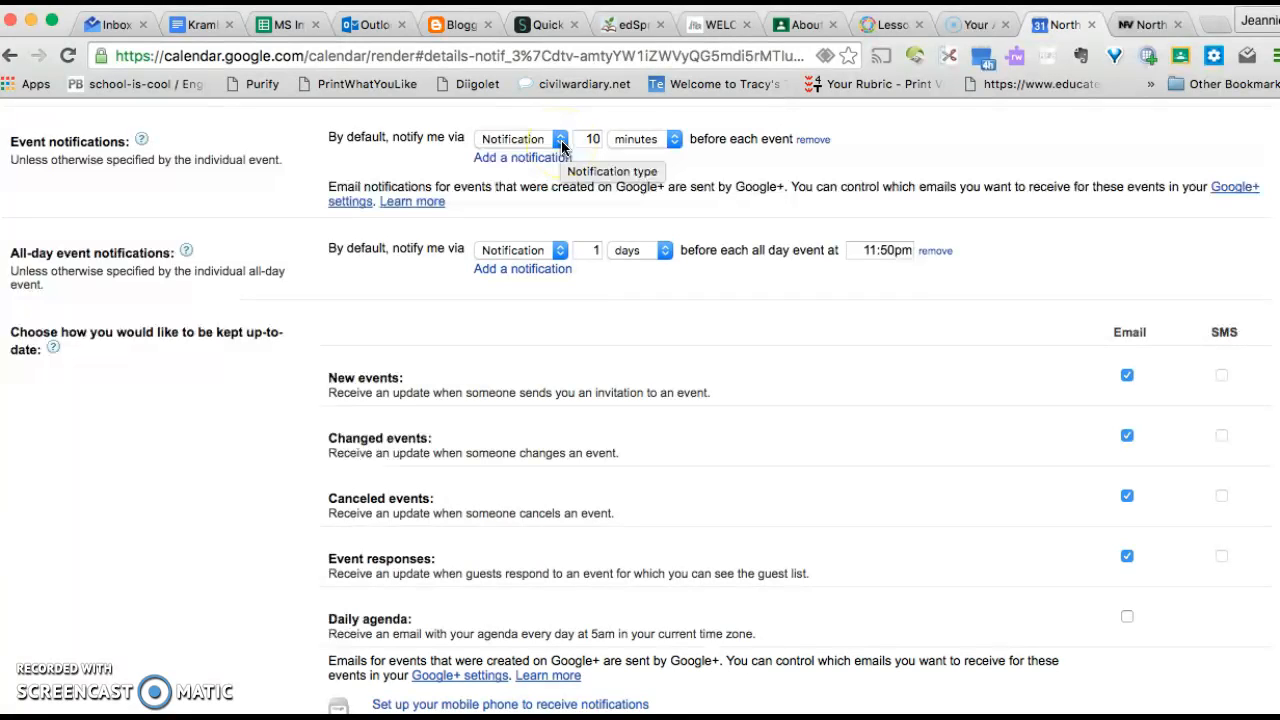
click(624, 151)
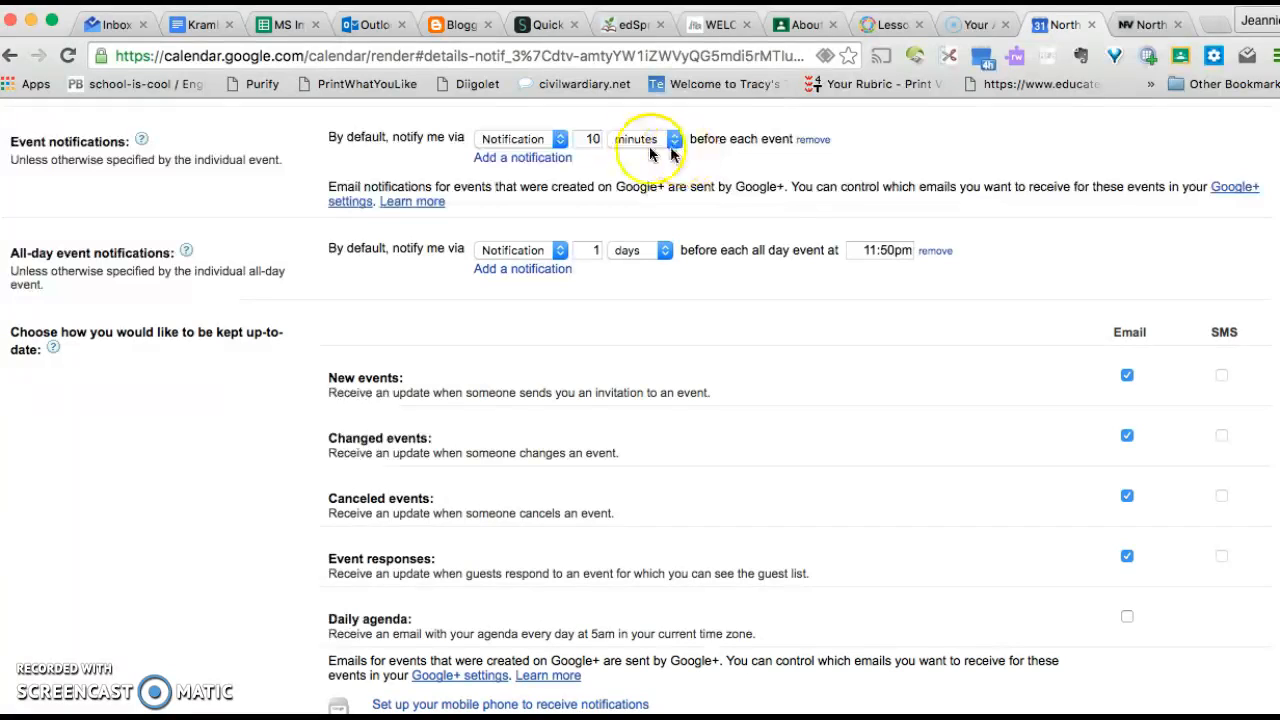
click(594, 139)
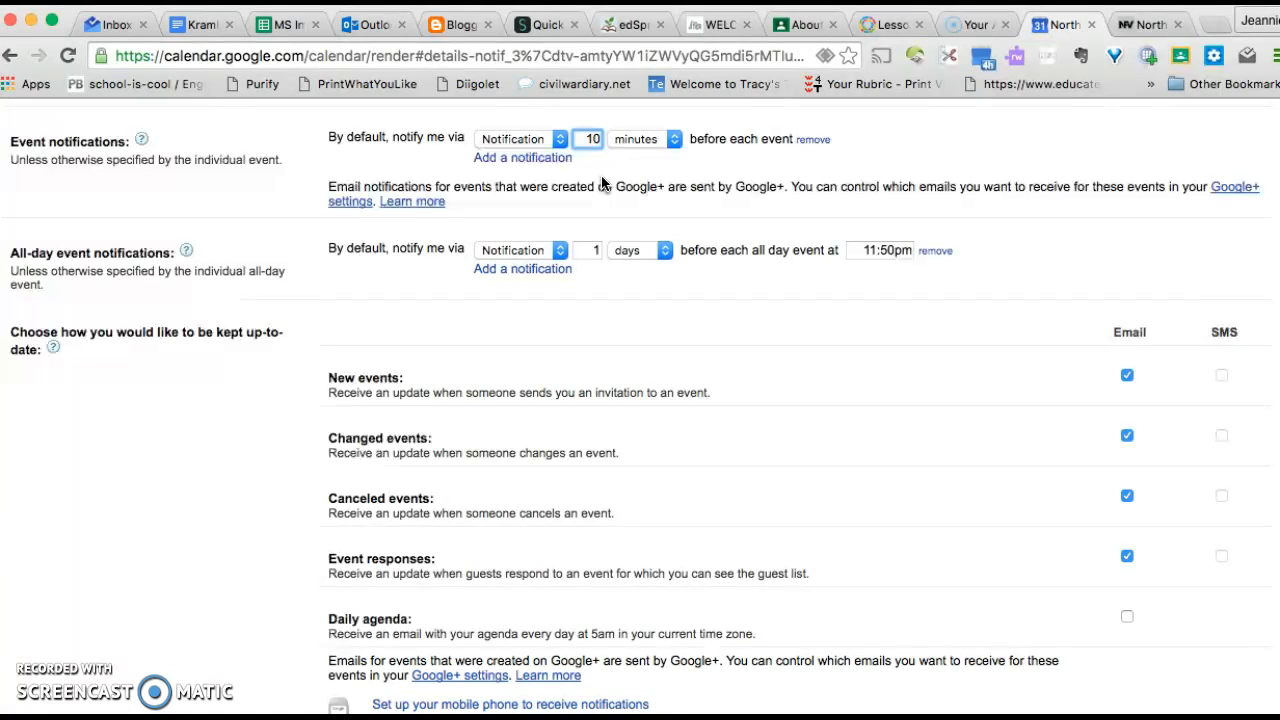
click(548, 140)
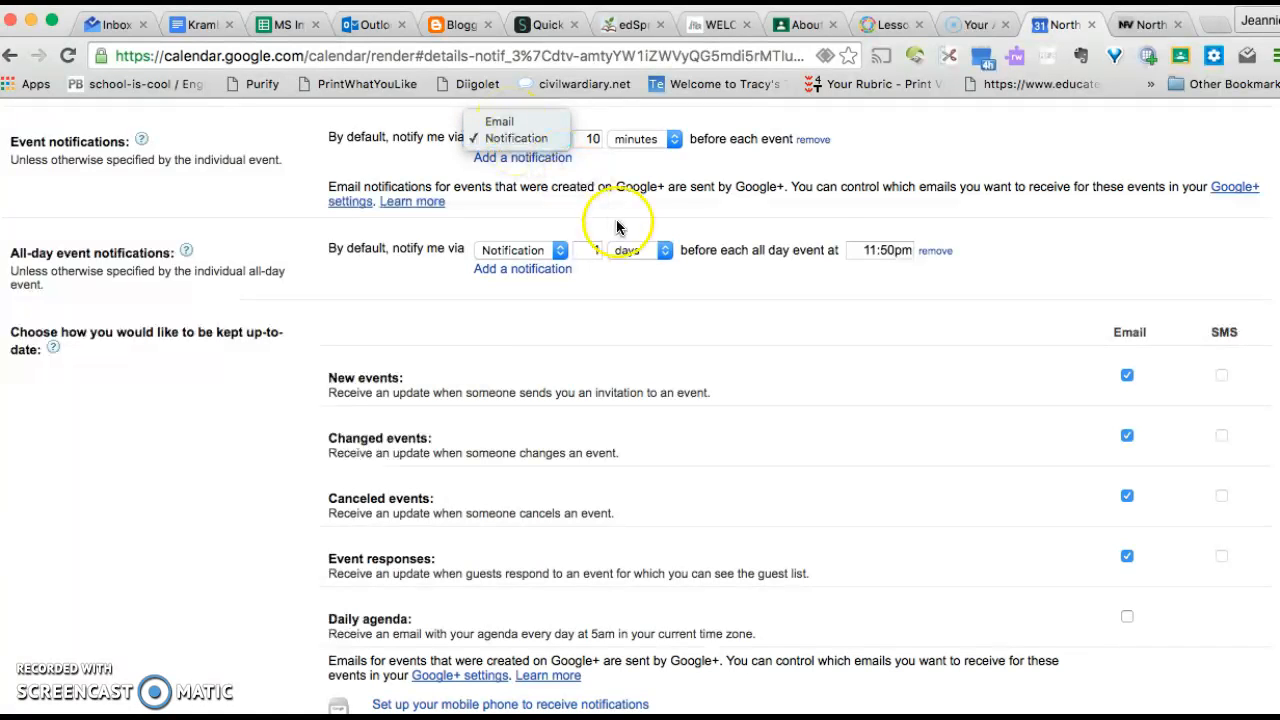
click(1025, 226)
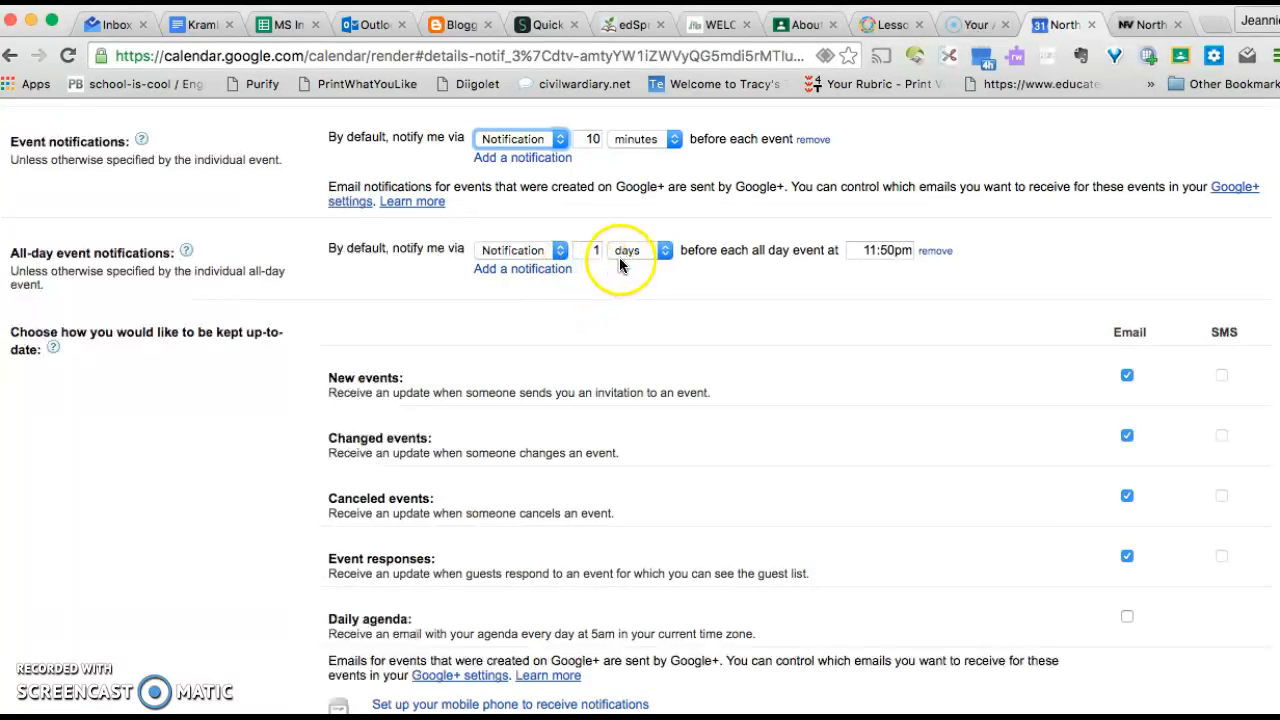
Set the default all-day event notification time to 8:30pm and save the notification settings.
click(892, 251)
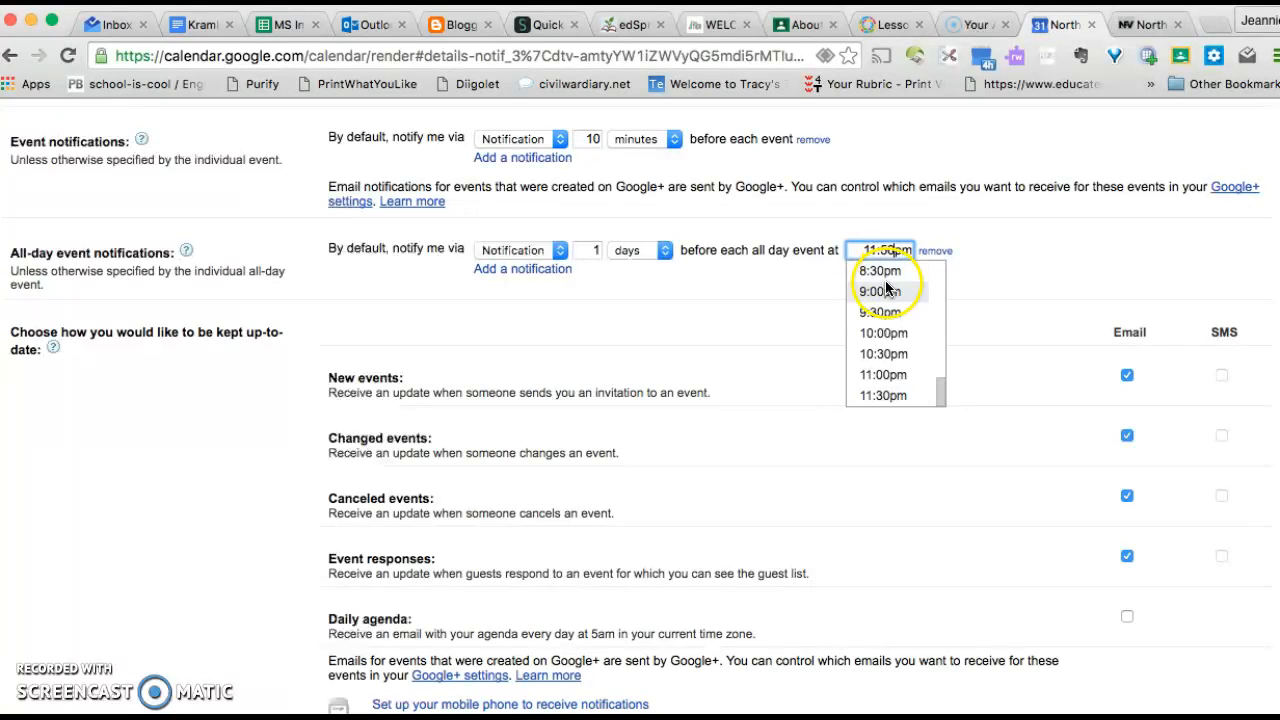
click(880, 271)
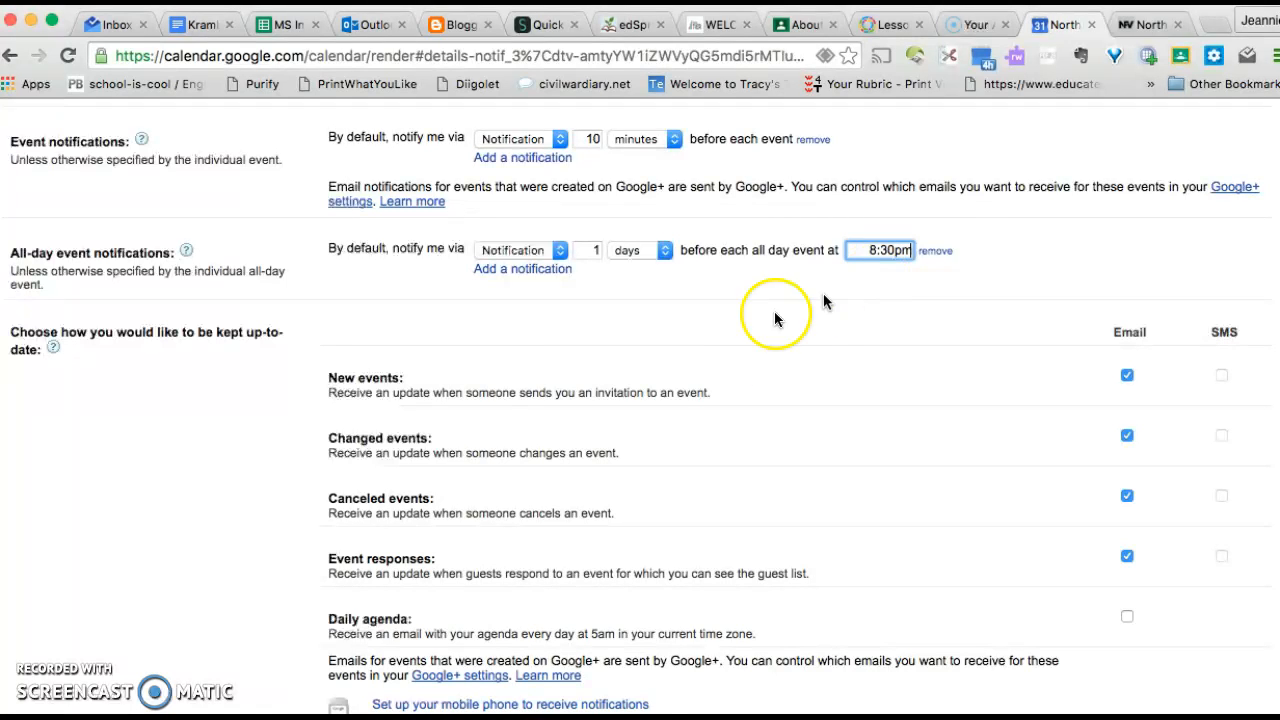
scroll(708, 421, down, 3)
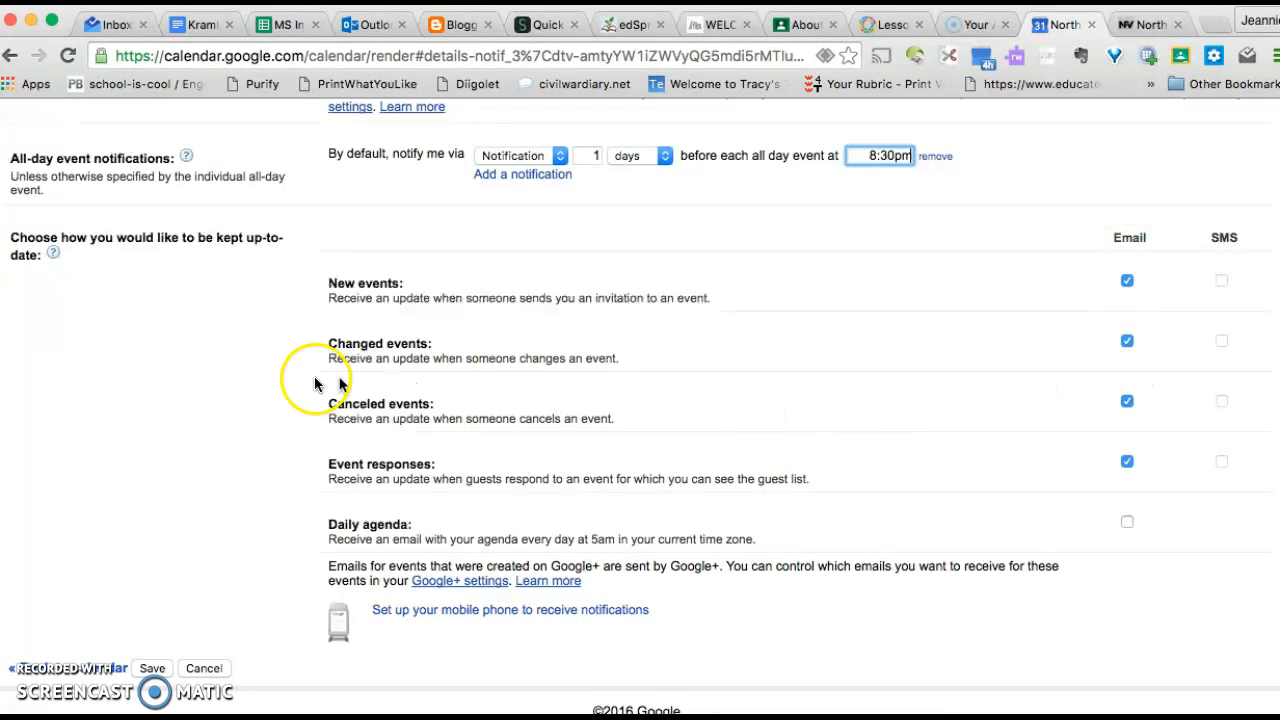
click(155, 668)
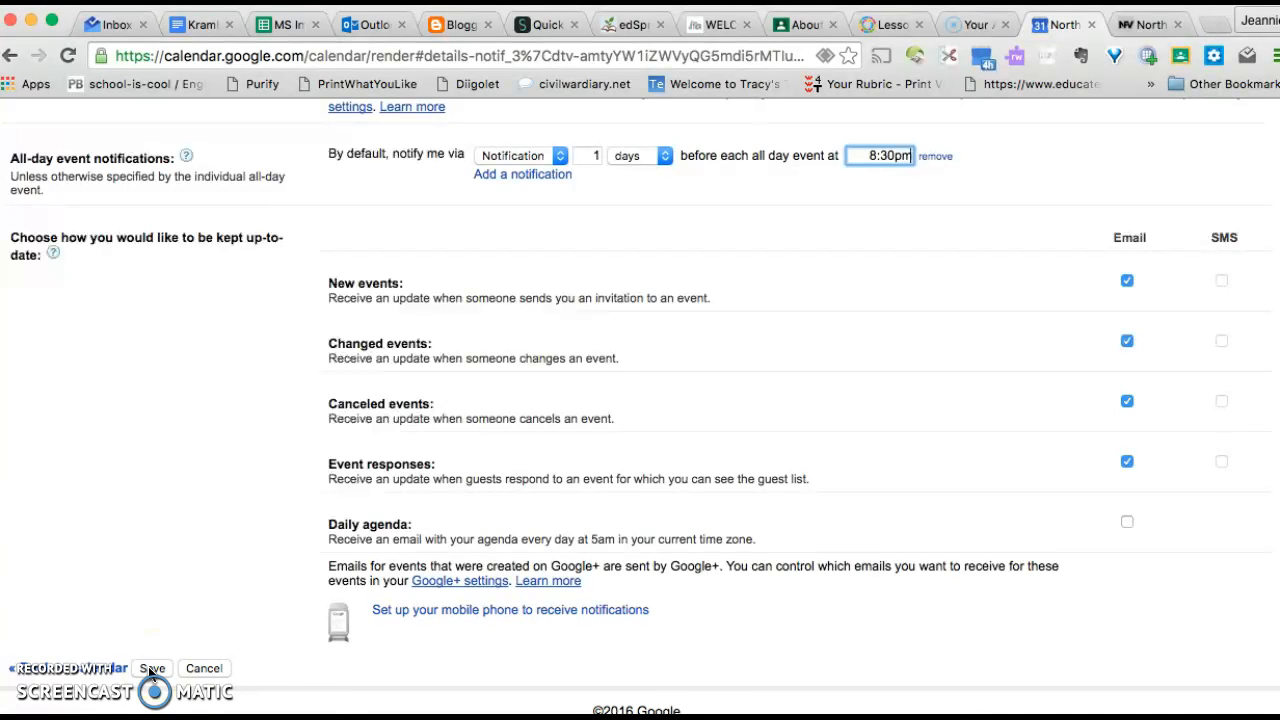
click(152, 668)
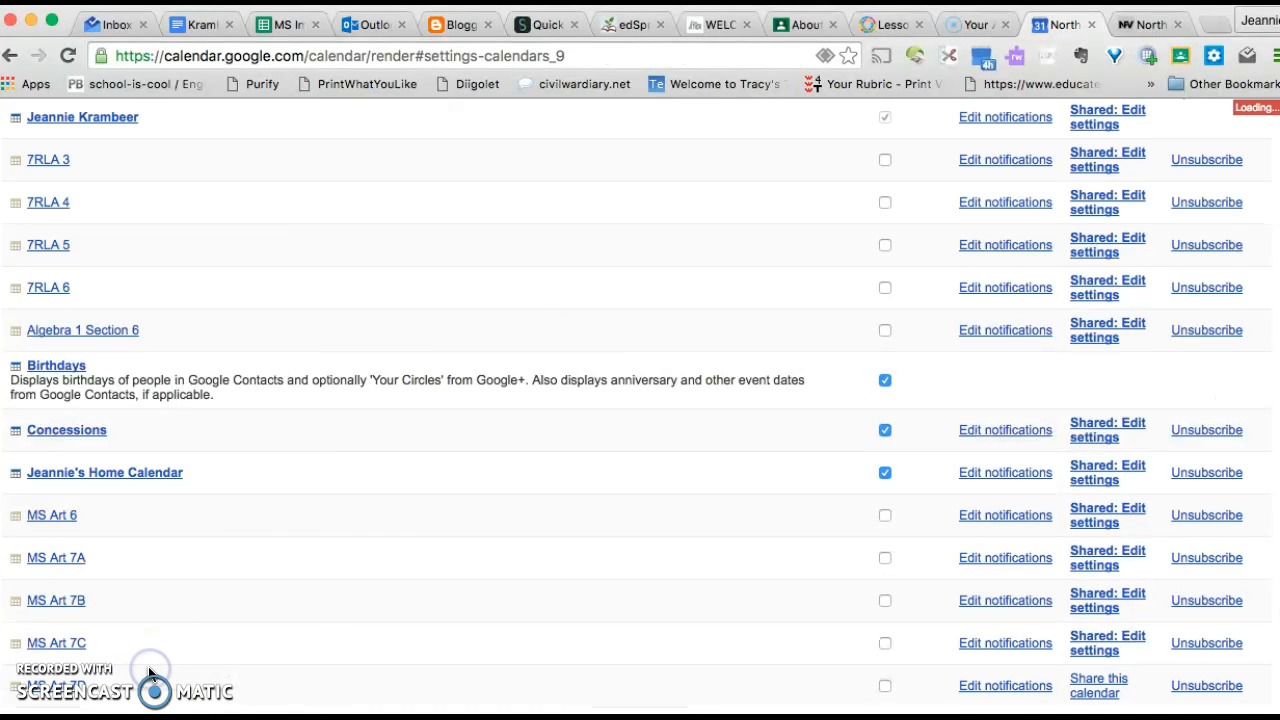
Return from the calendar settings to the month view.
click(10, 56)
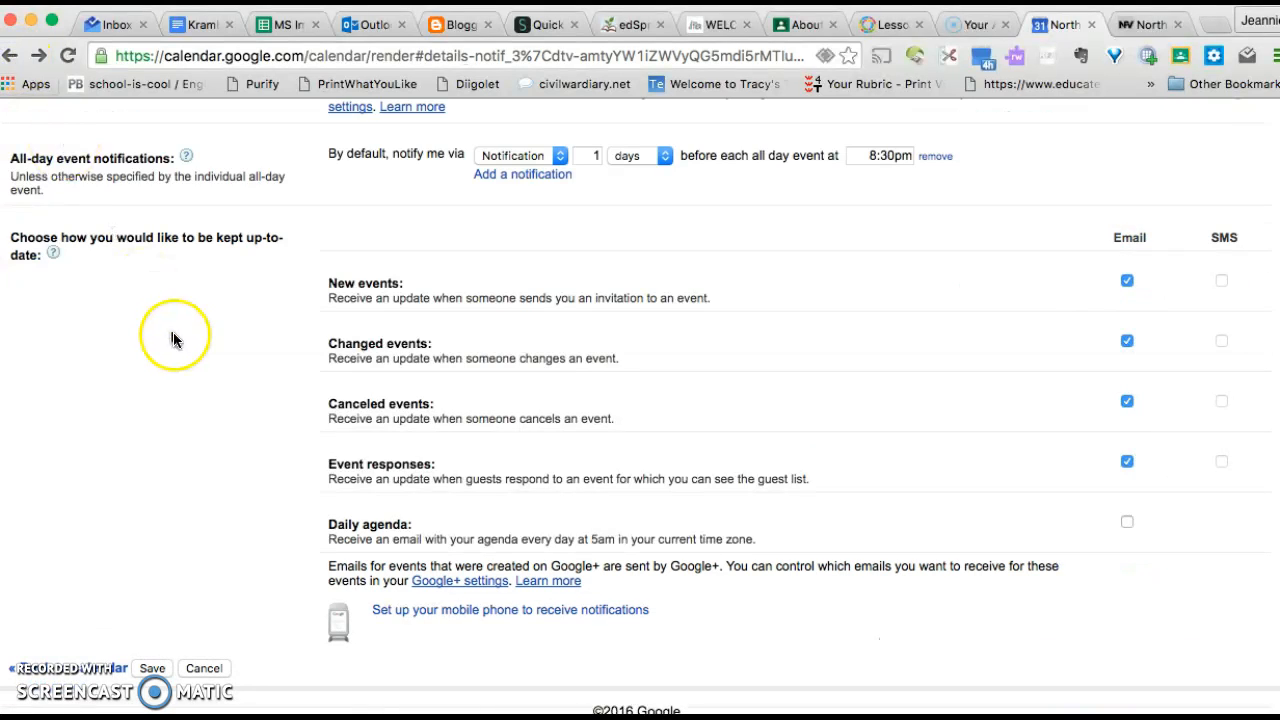
click(10, 56)
click(10, 56)
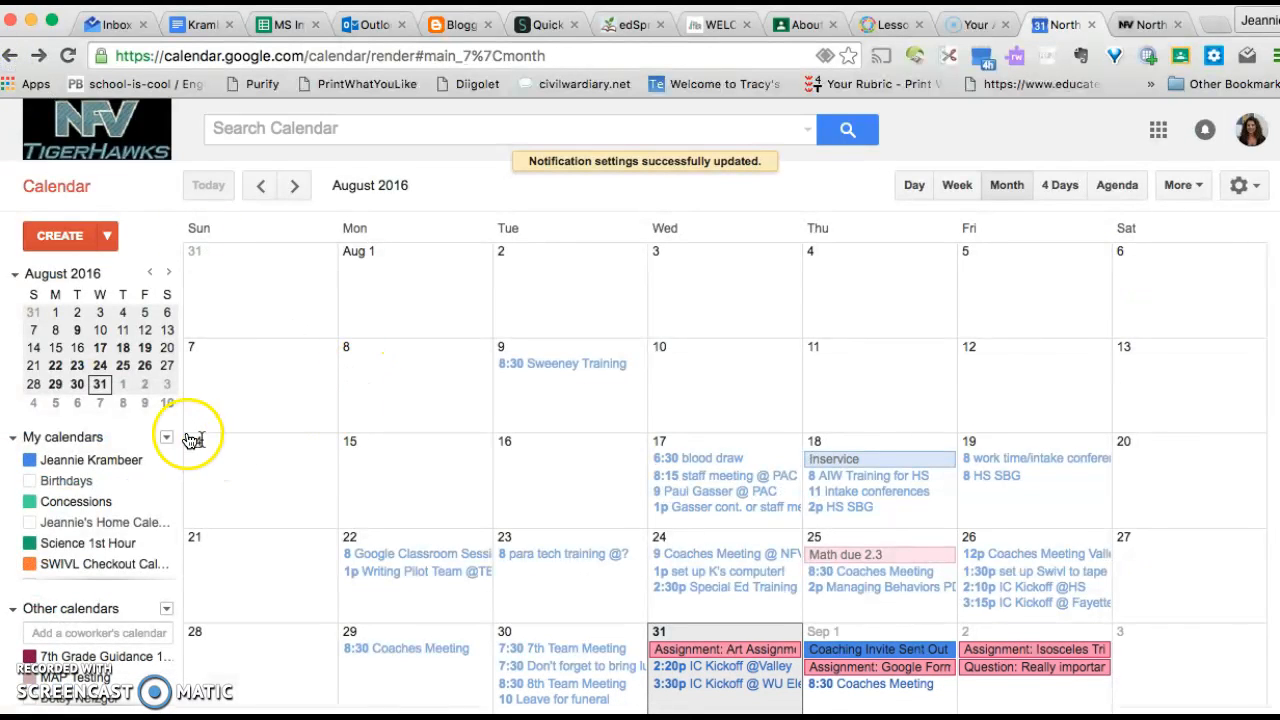
Start creating a new calendar with the name Home Calendar.
click(167, 440)
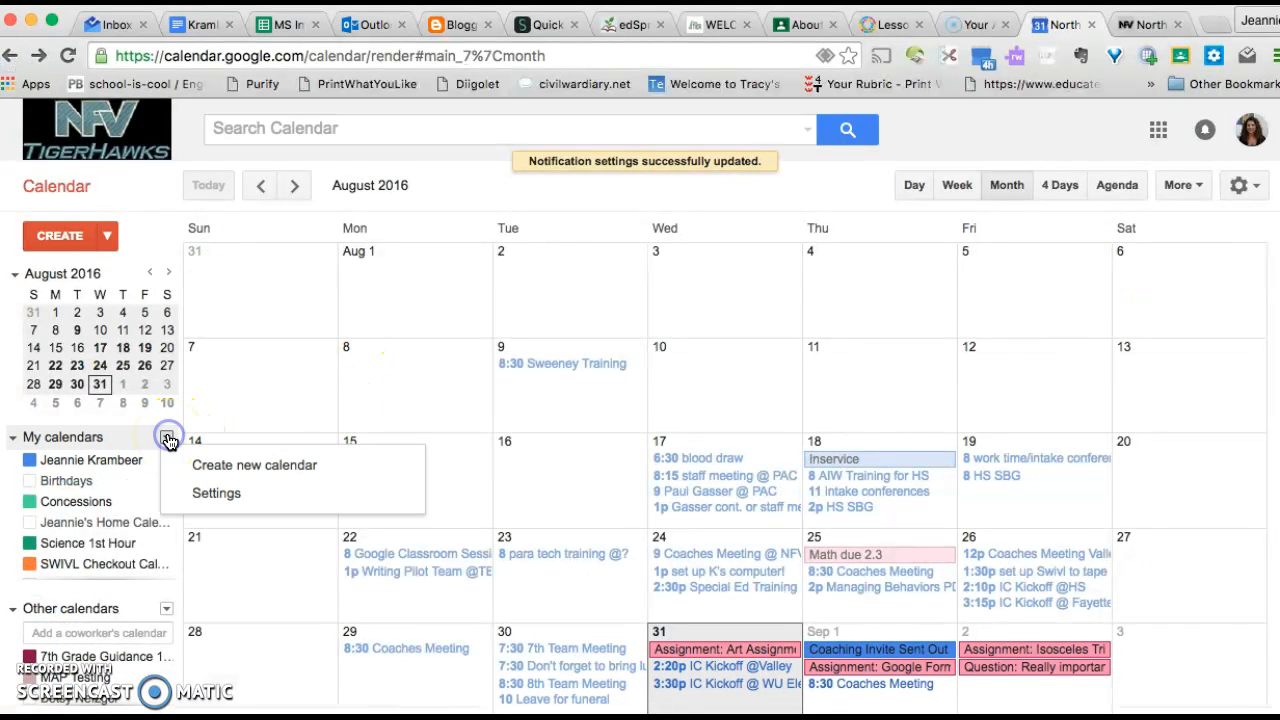
click(220, 466)
click(420, 262)
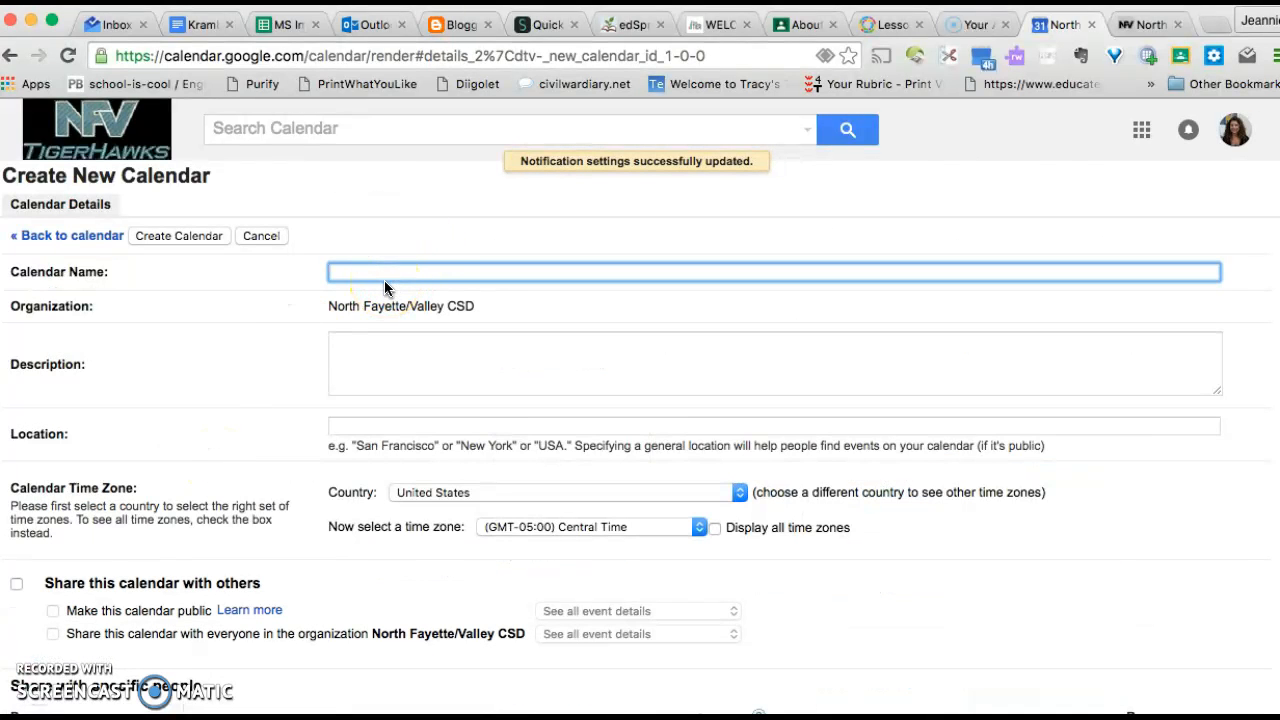
text(Home Calendar)
click(402, 368)
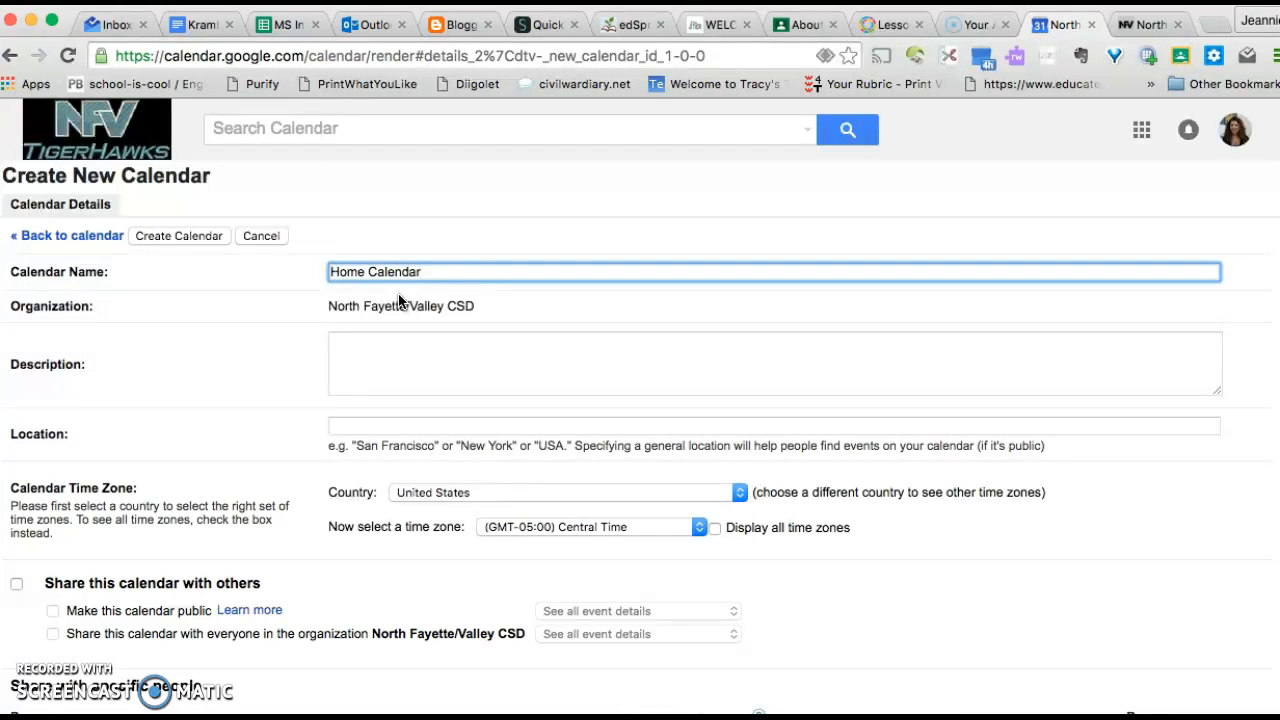
Examine the permission options for sharing with specific people, and discard the new calendar.
scroll(406, 405, down, 4)
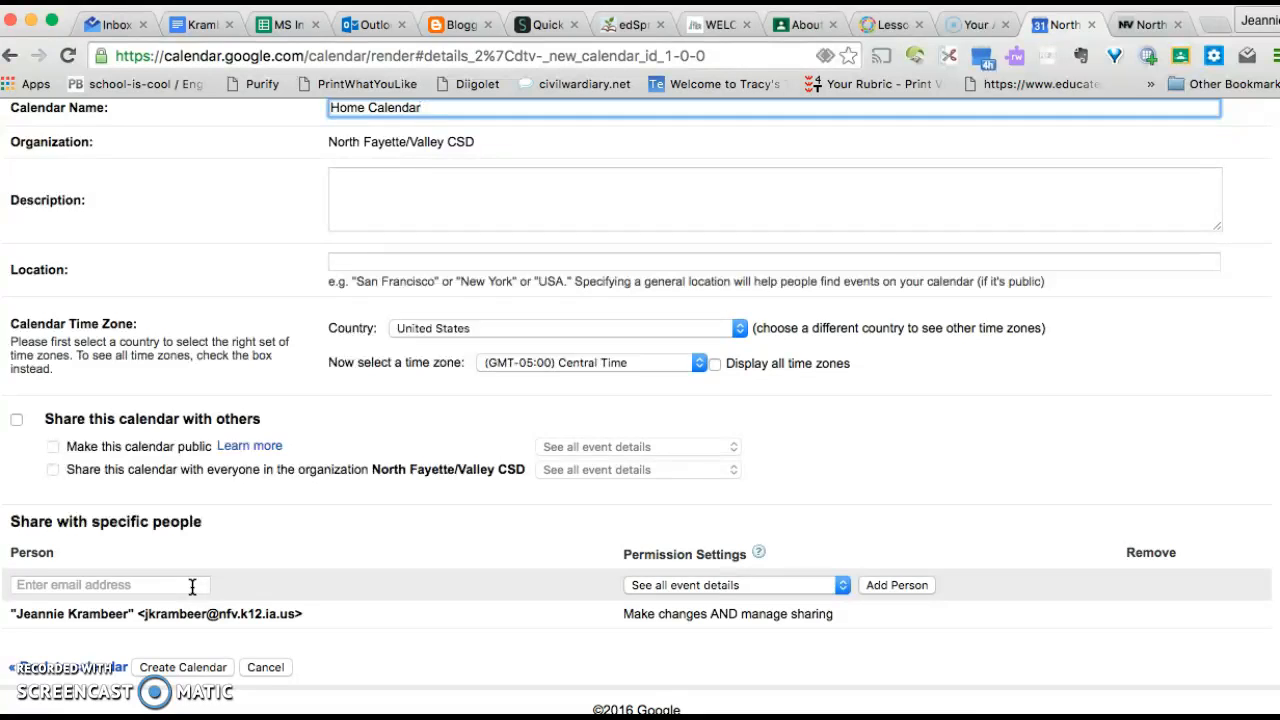
click(118, 584)
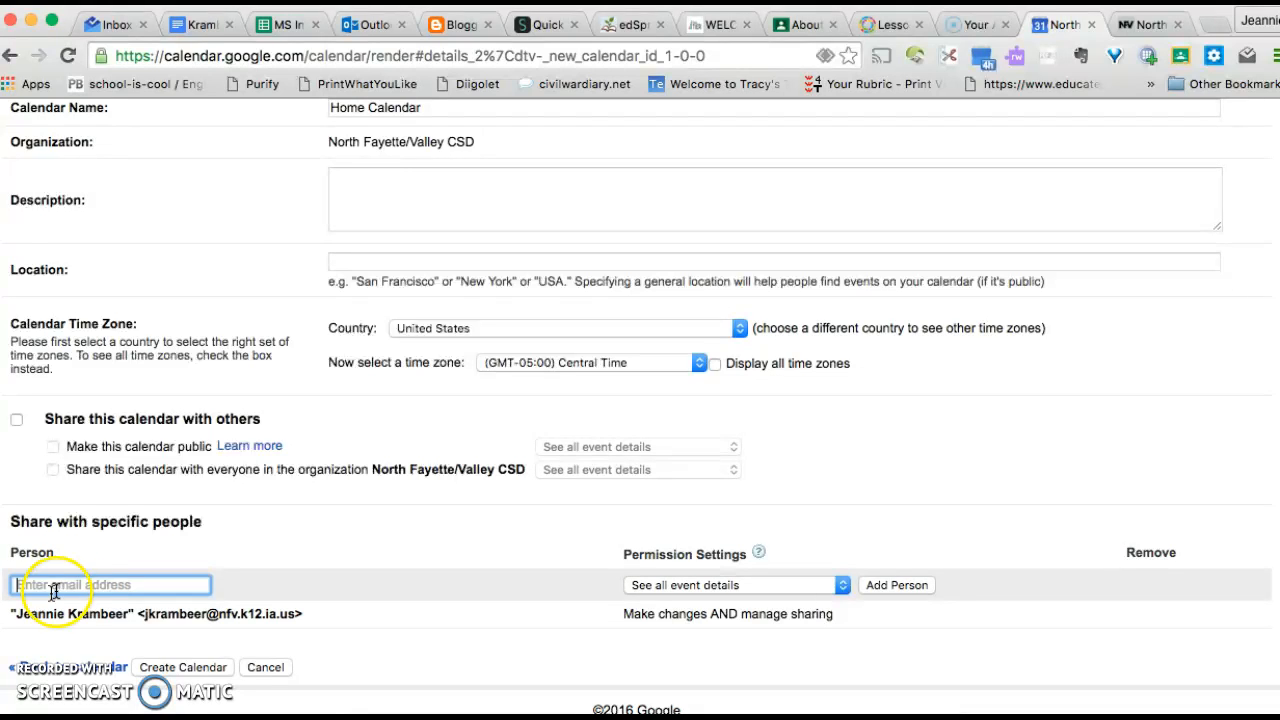
click(800, 591)
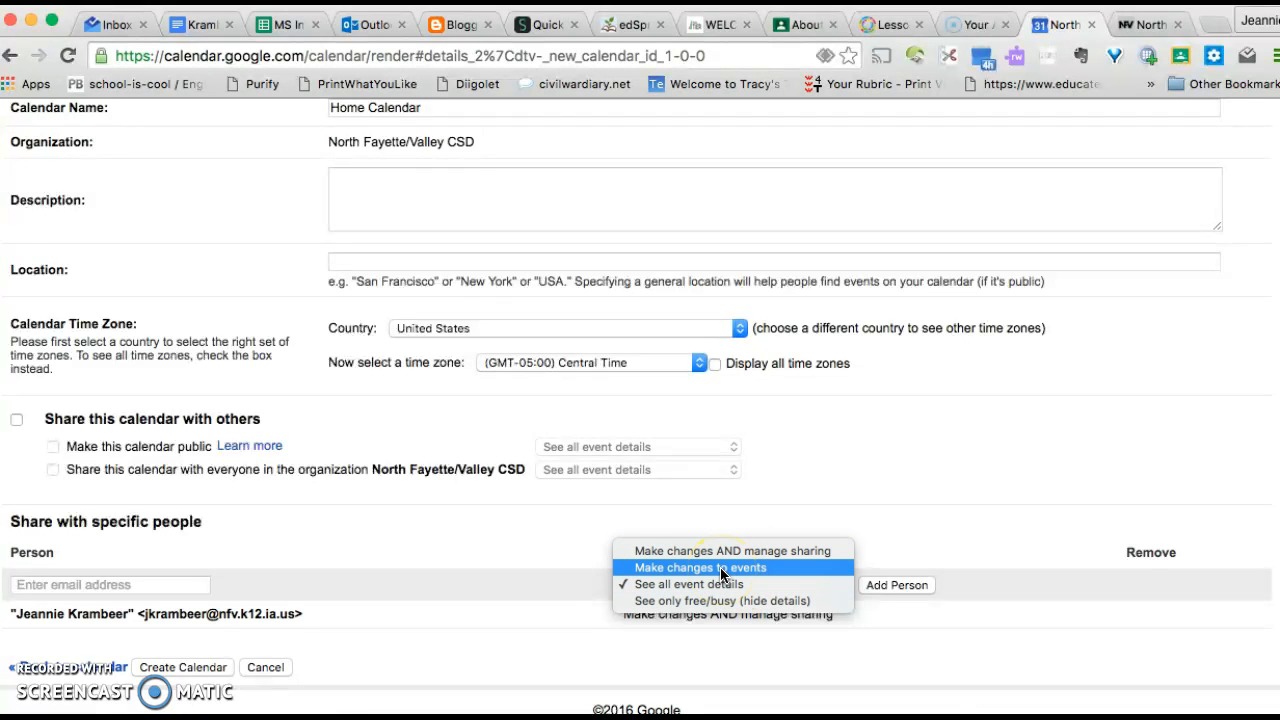
click(527, 542)
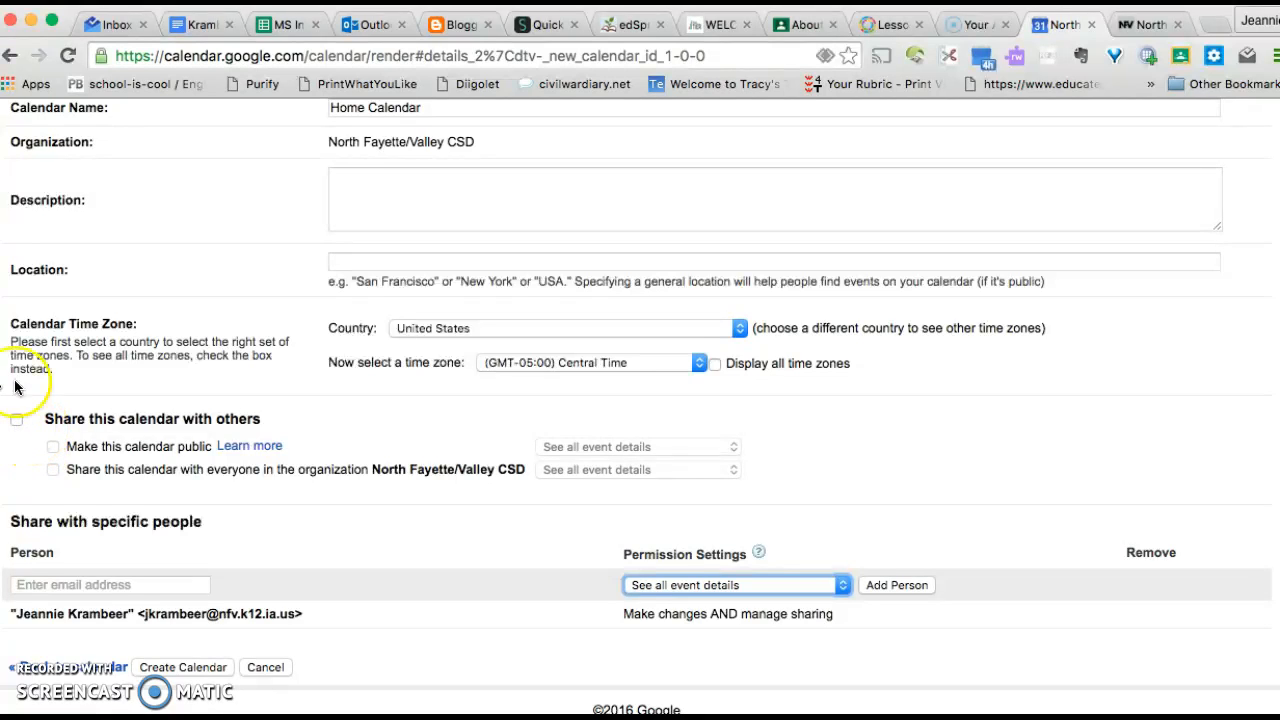
click(9, 55)
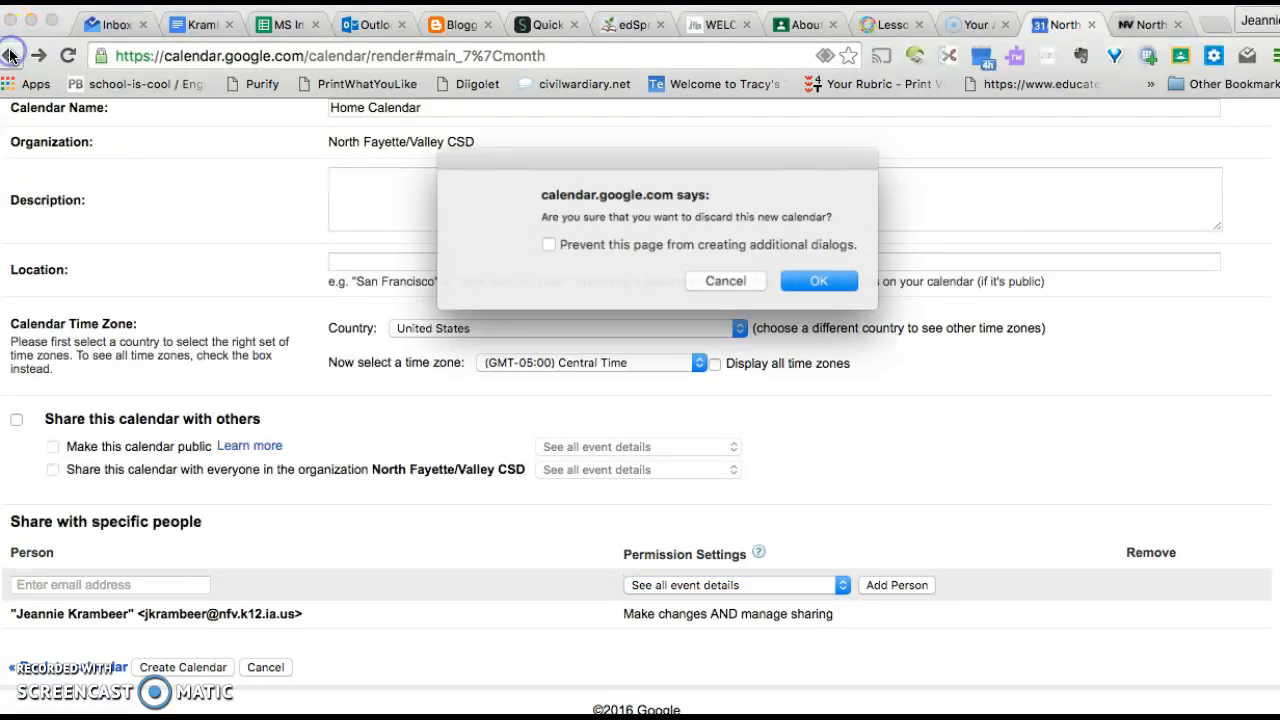
click(830, 286)
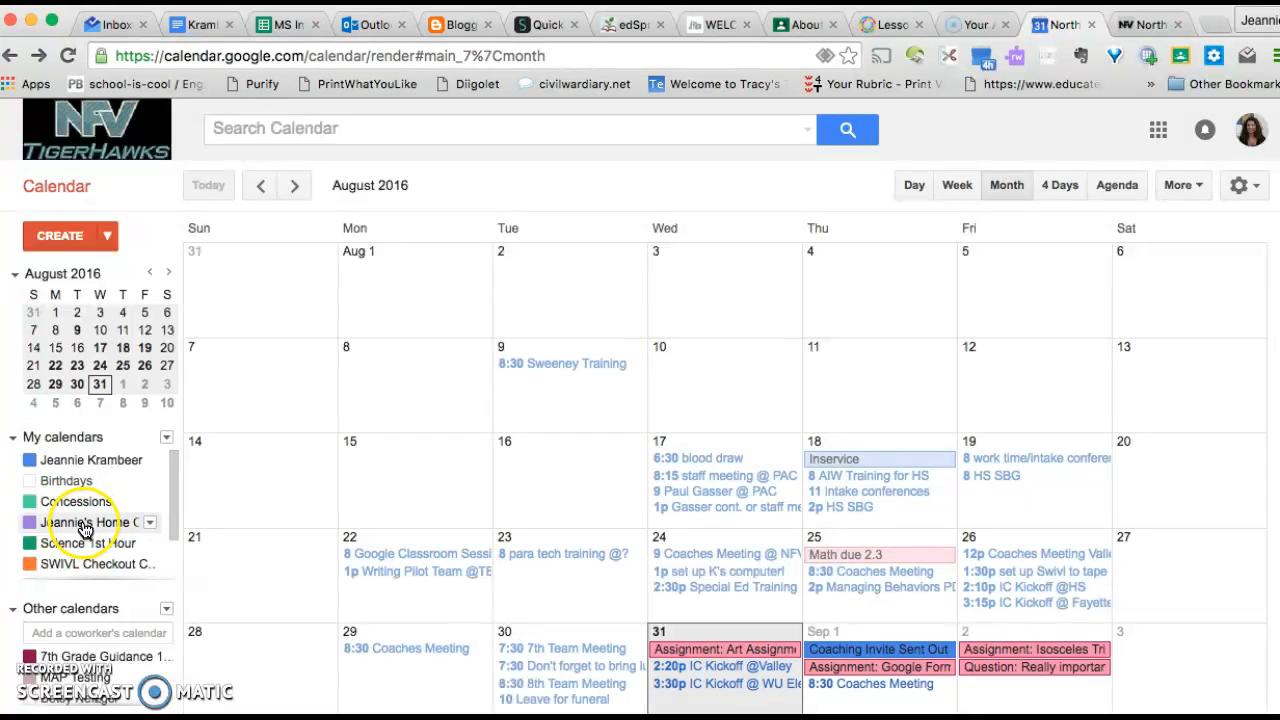
Move the month view to September 2016 and show the existing home calendar's events.
click(87, 530)
click(296, 189)
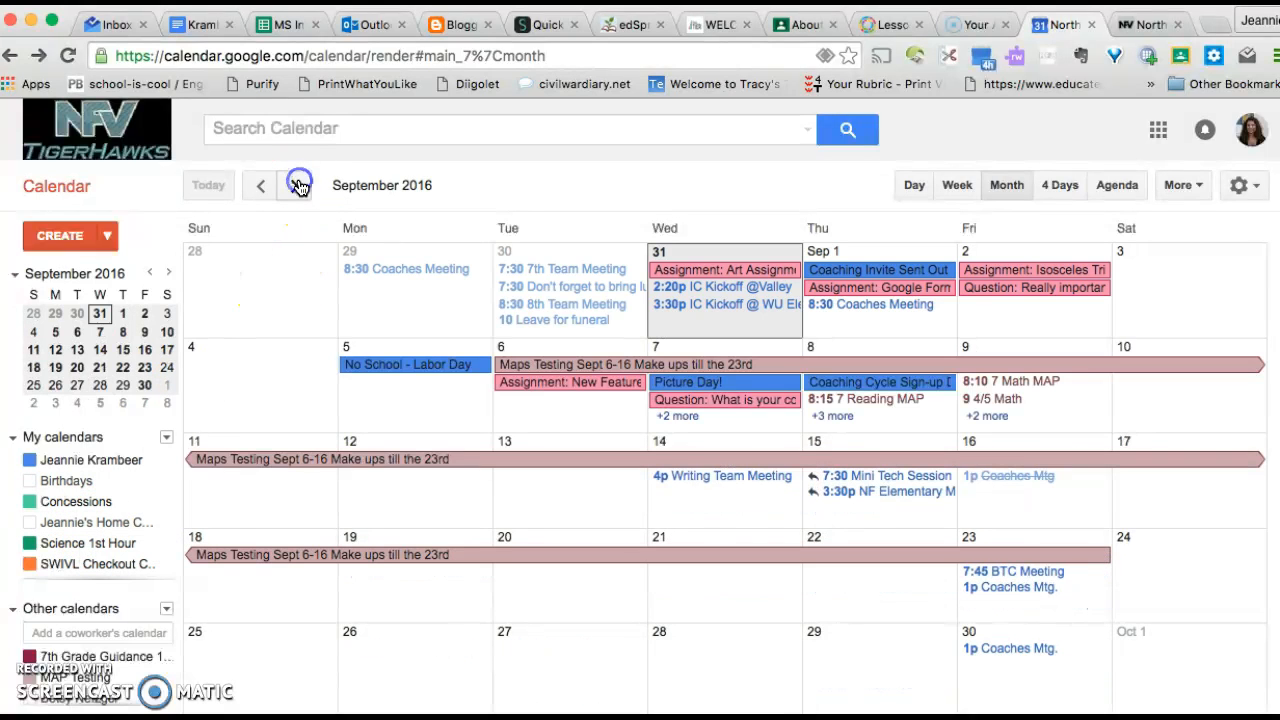
click(94, 522)
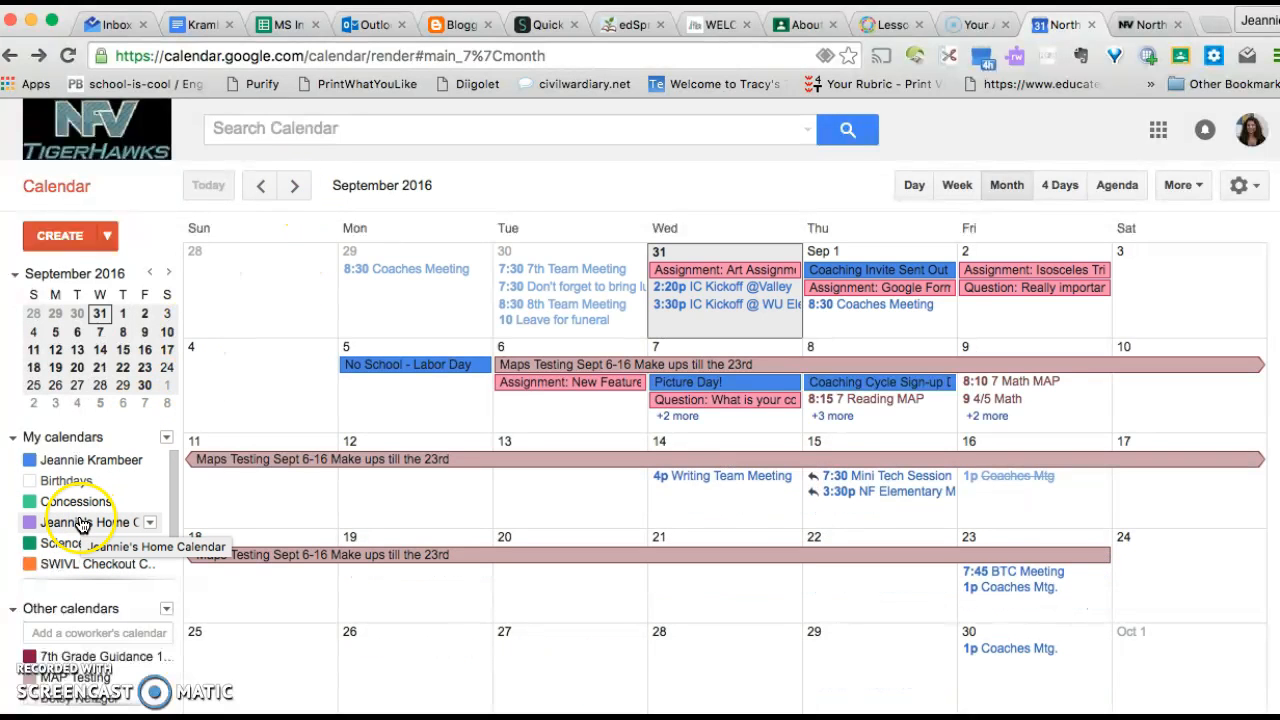
click(30, 523)
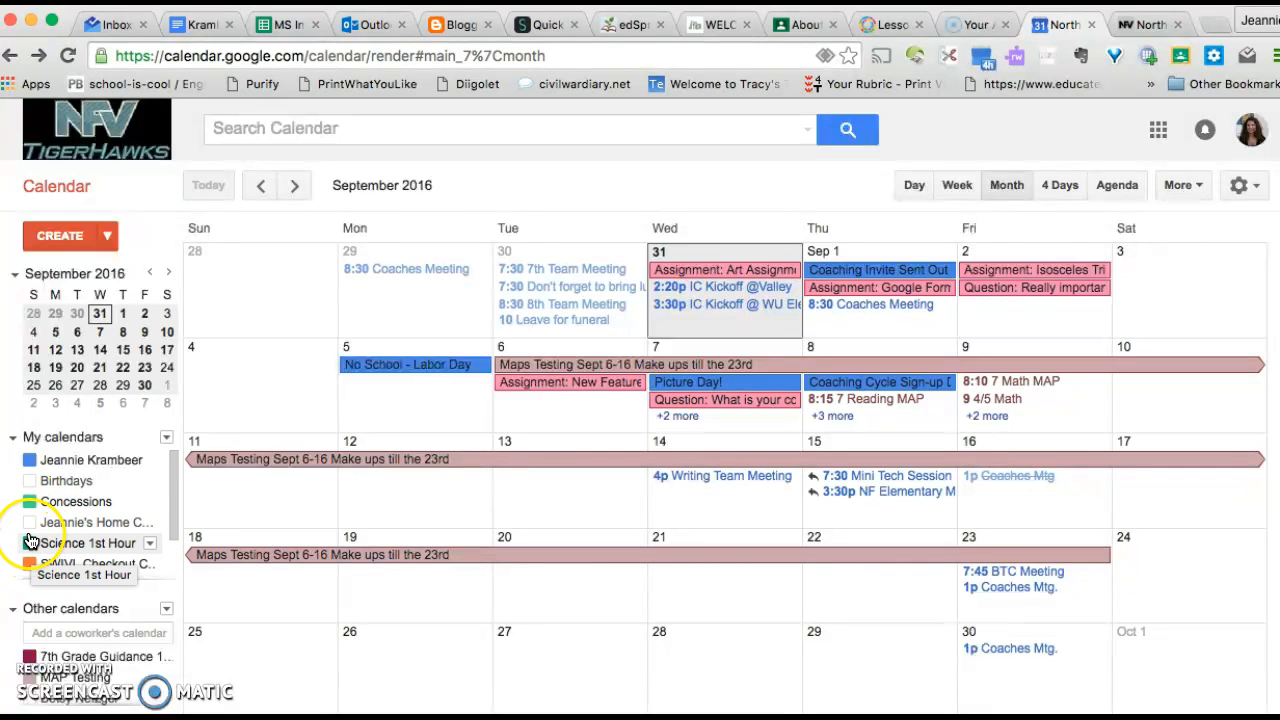
click(30, 523)
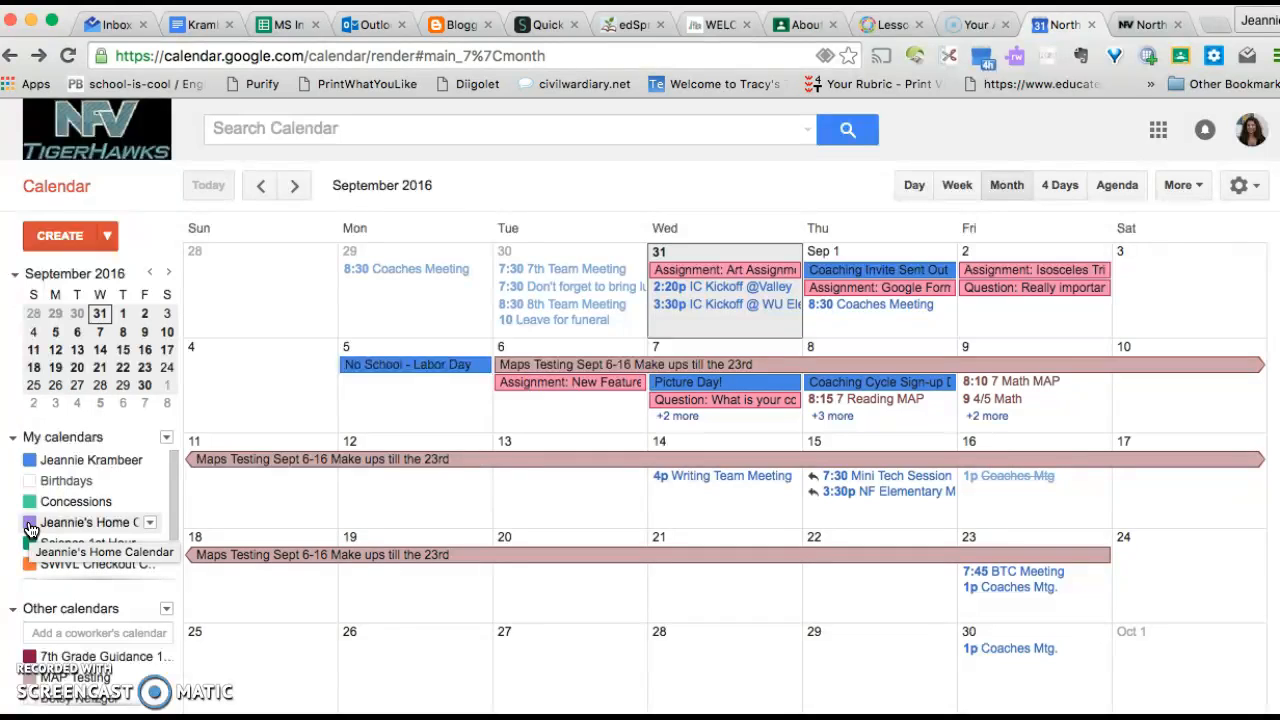
click(30, 523)
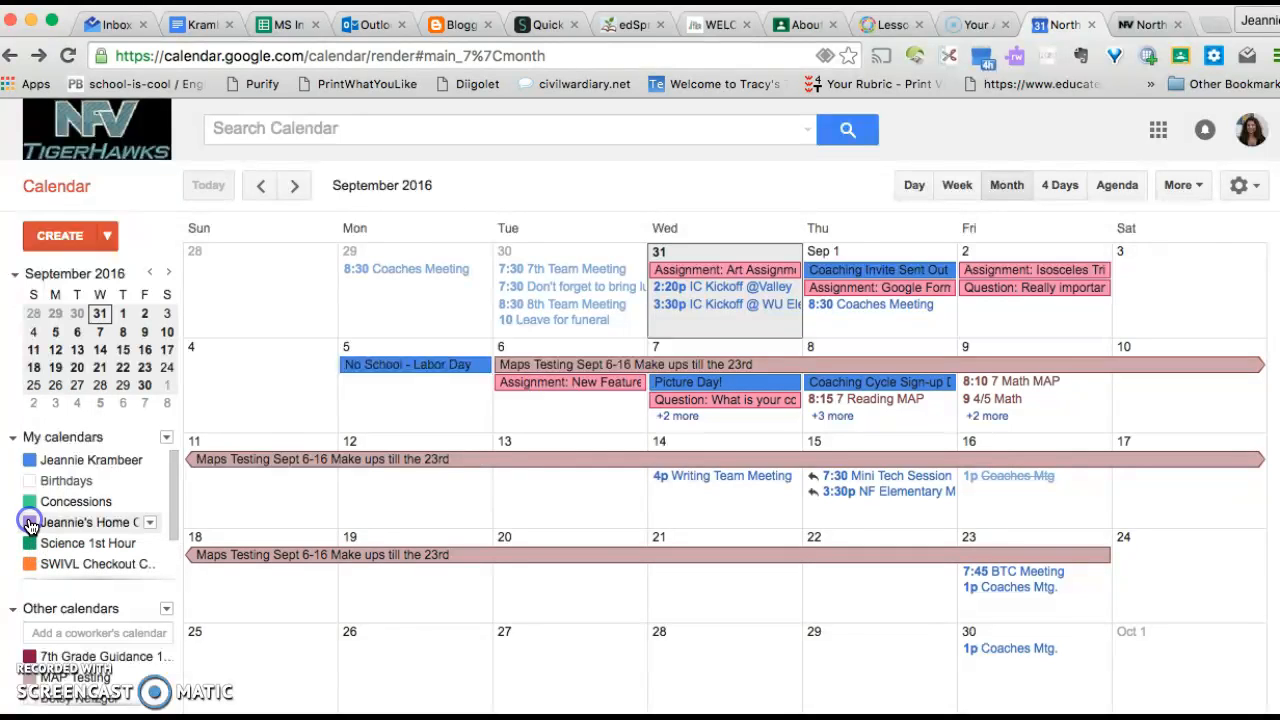
click(405, 292)
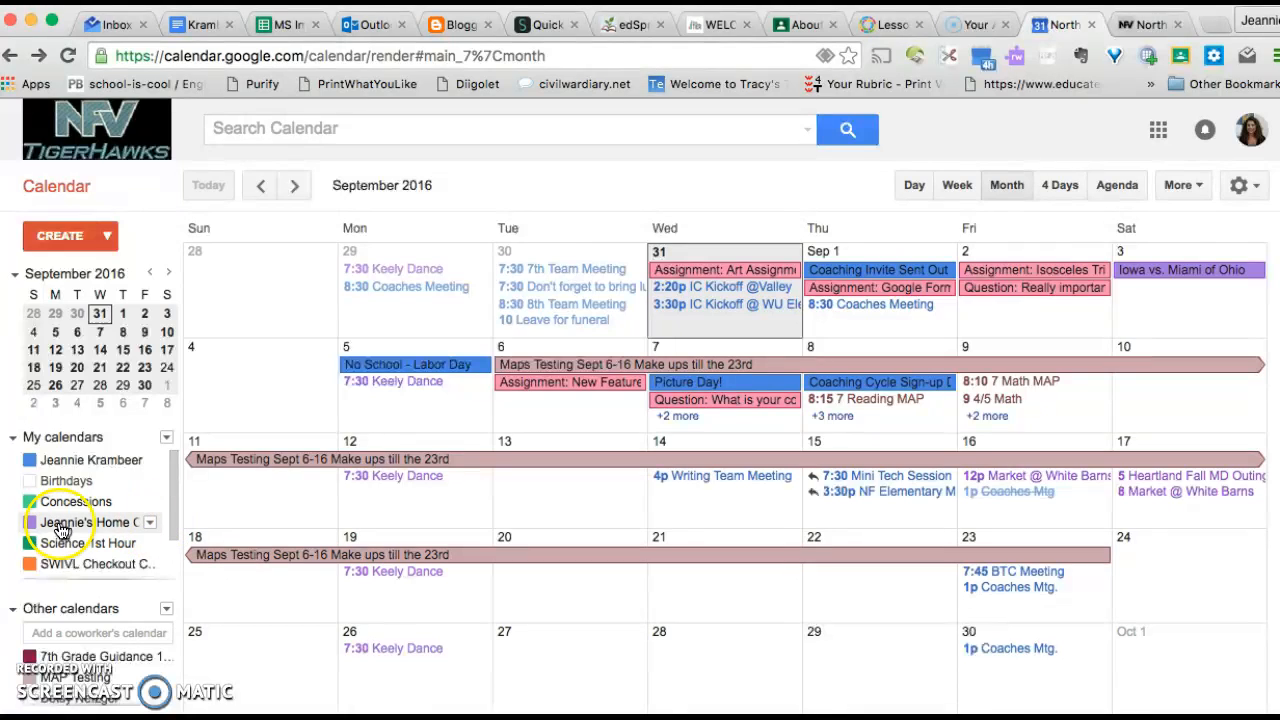
Hide the home calendar's events and toggle the display of the Birthdays calendar.
click(30, 522)
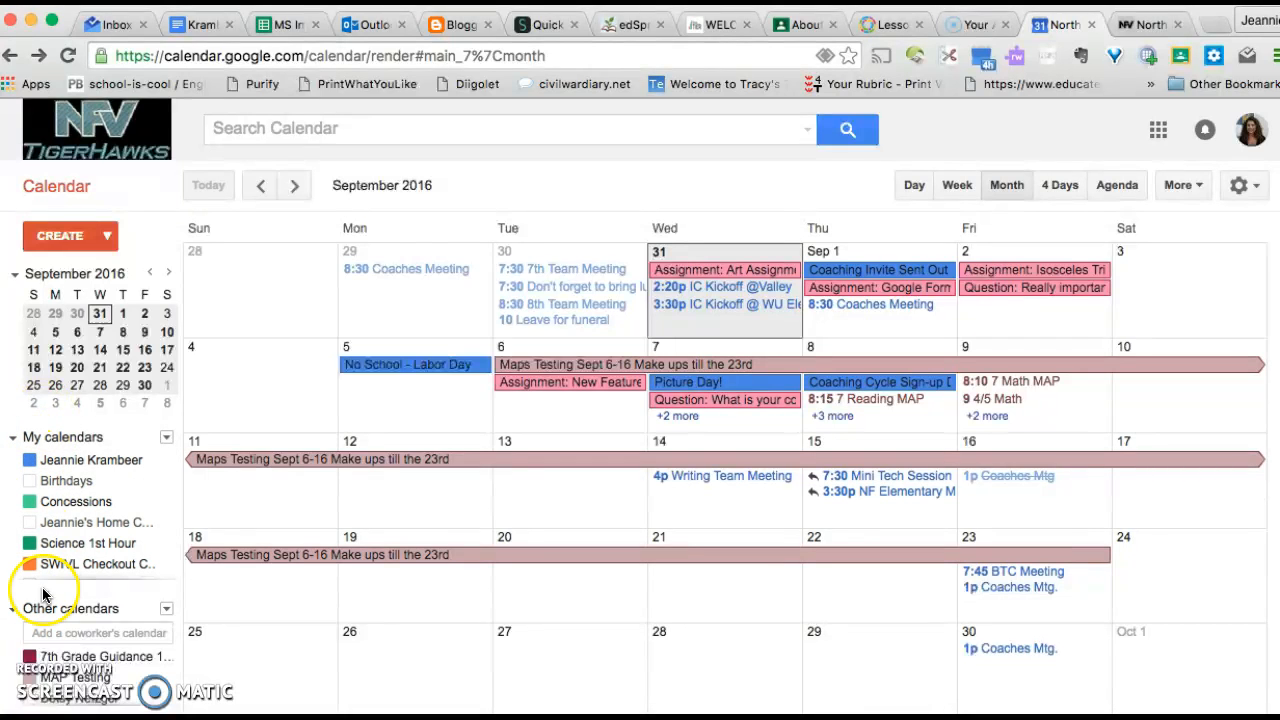
click(31, 484)
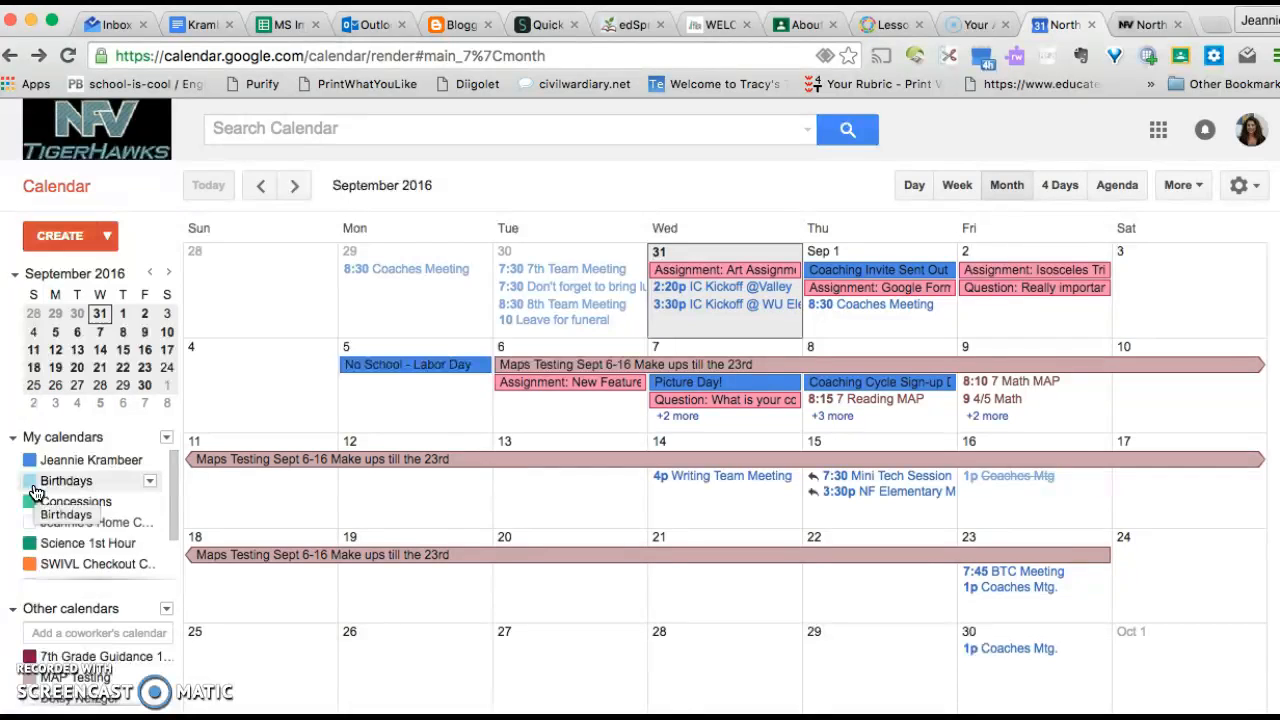
Look through the calendars listed under My calendars and Other calendars, including Test Class 1 and Test Class 2 Section 1.
scroll(108, 571, down, 1)
scroll(100, 565, down, 2)
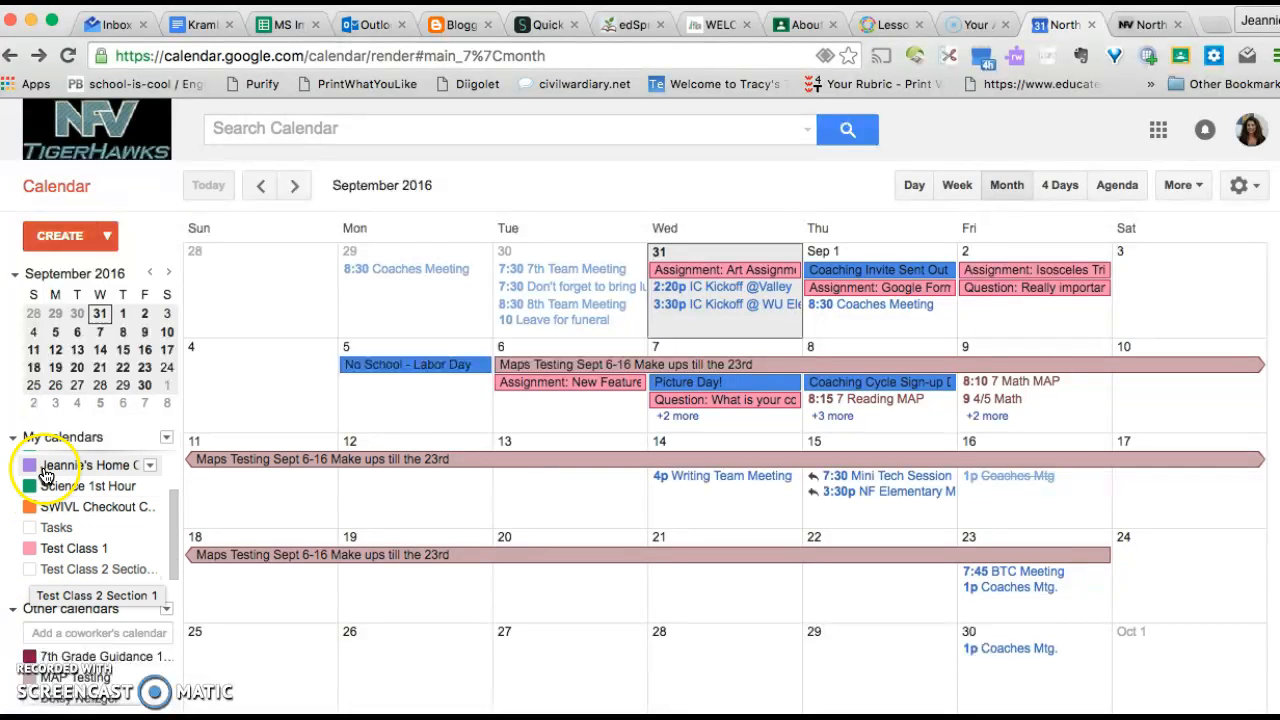
click(47, 552)
click(66, 566)
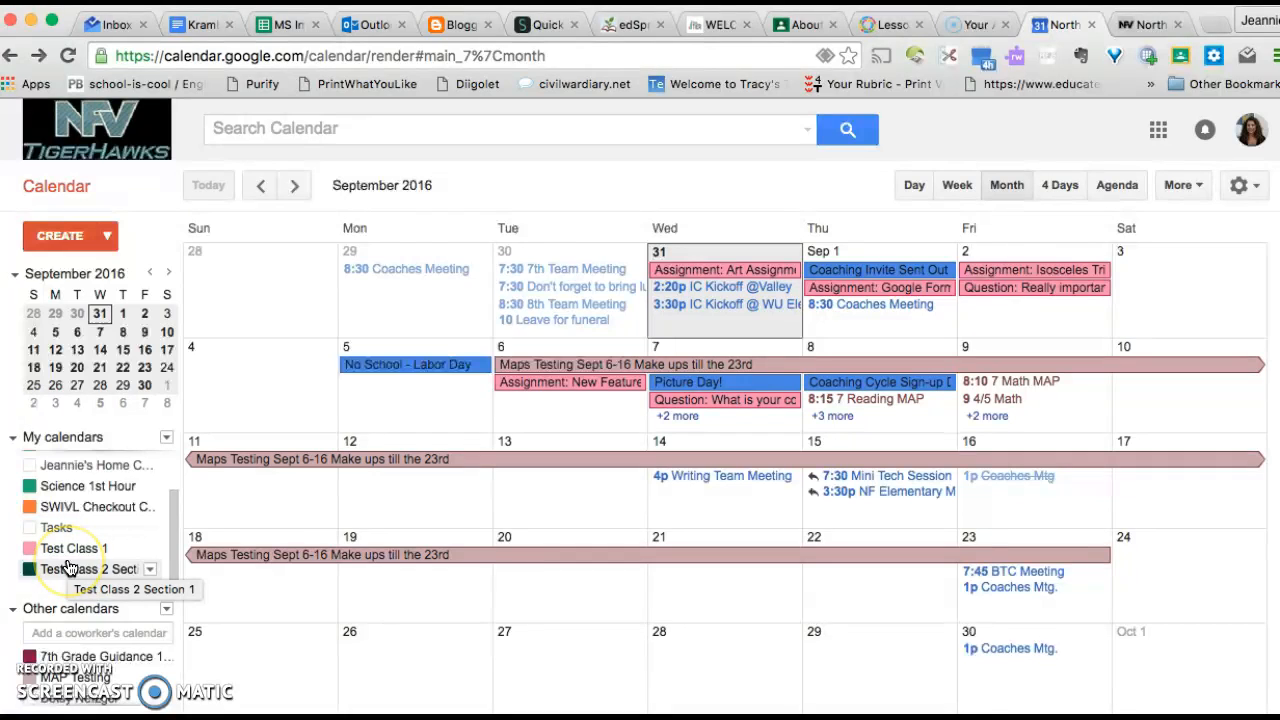
scroll(140, 668, down, 2)
scroll(140, 668, up, 1)
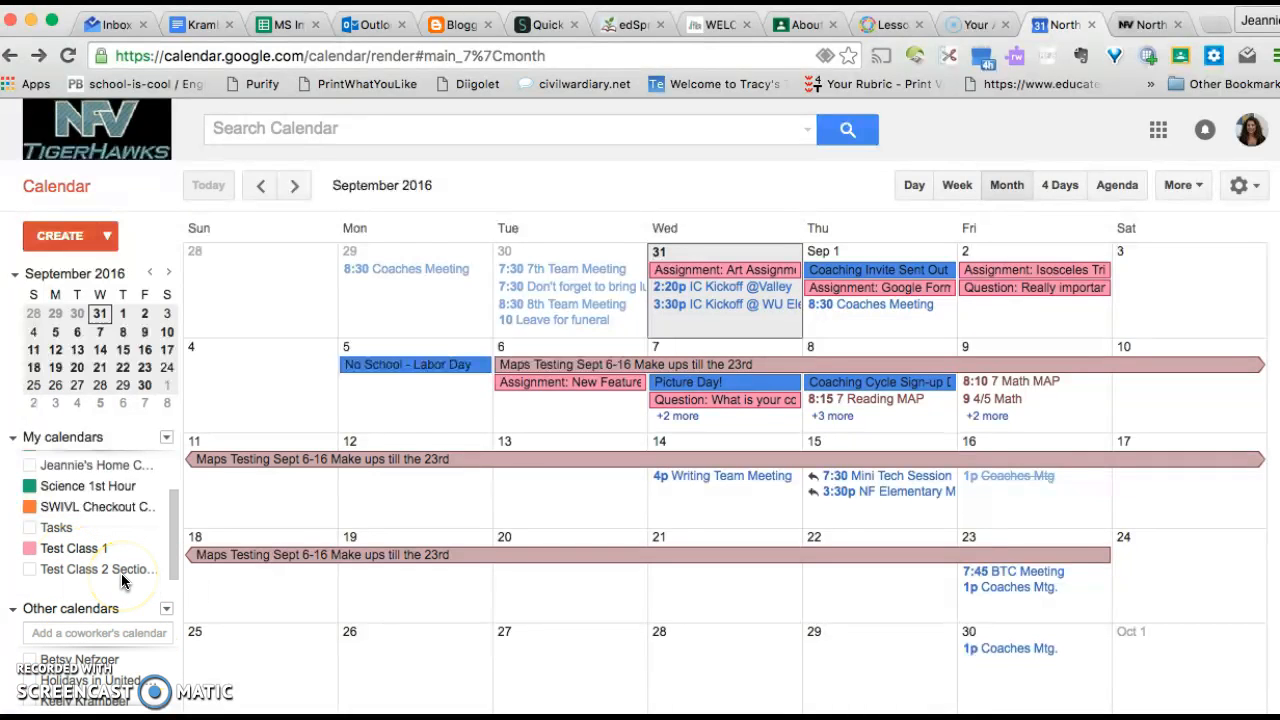
scroll(123, 582, up, 4)
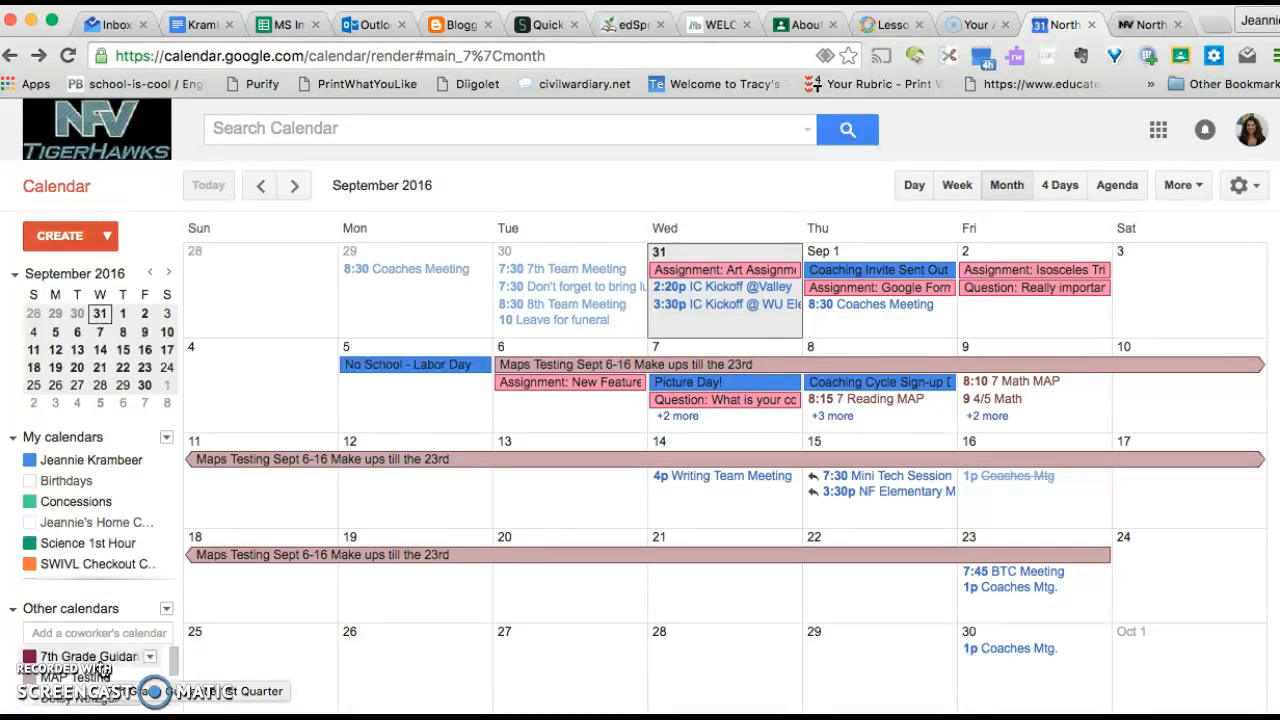
Activate the entry for adding a coworker's calendar, and show the events of the existing green personal calendar under Other calendars.
click(103, 634)
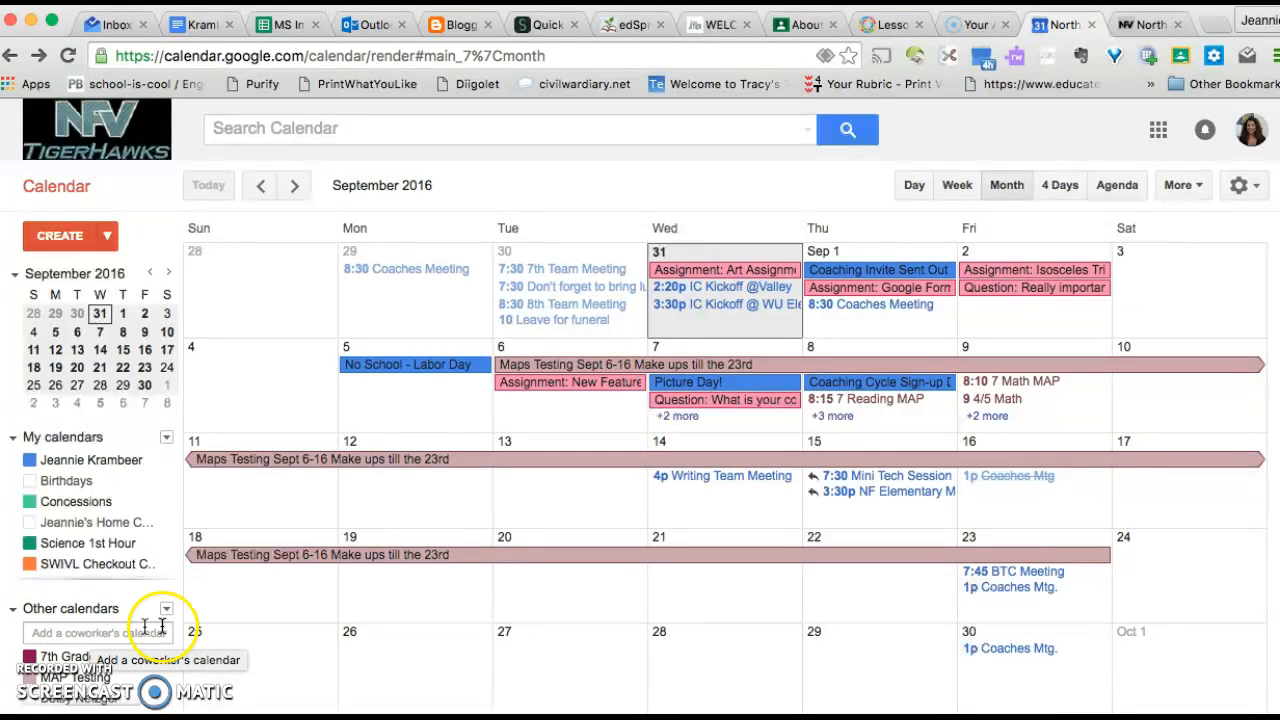
click(100, 632)
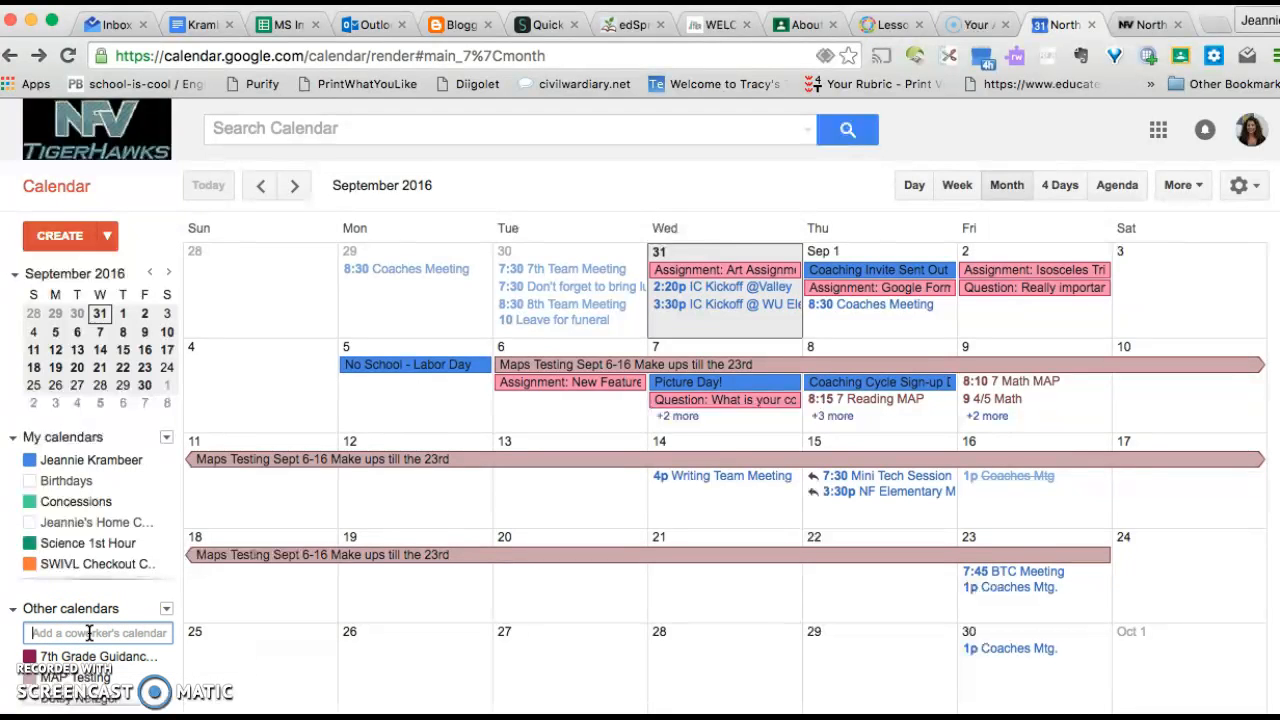
scroll(87, 675, down, 2)
scroll(86, 686, down, 3)
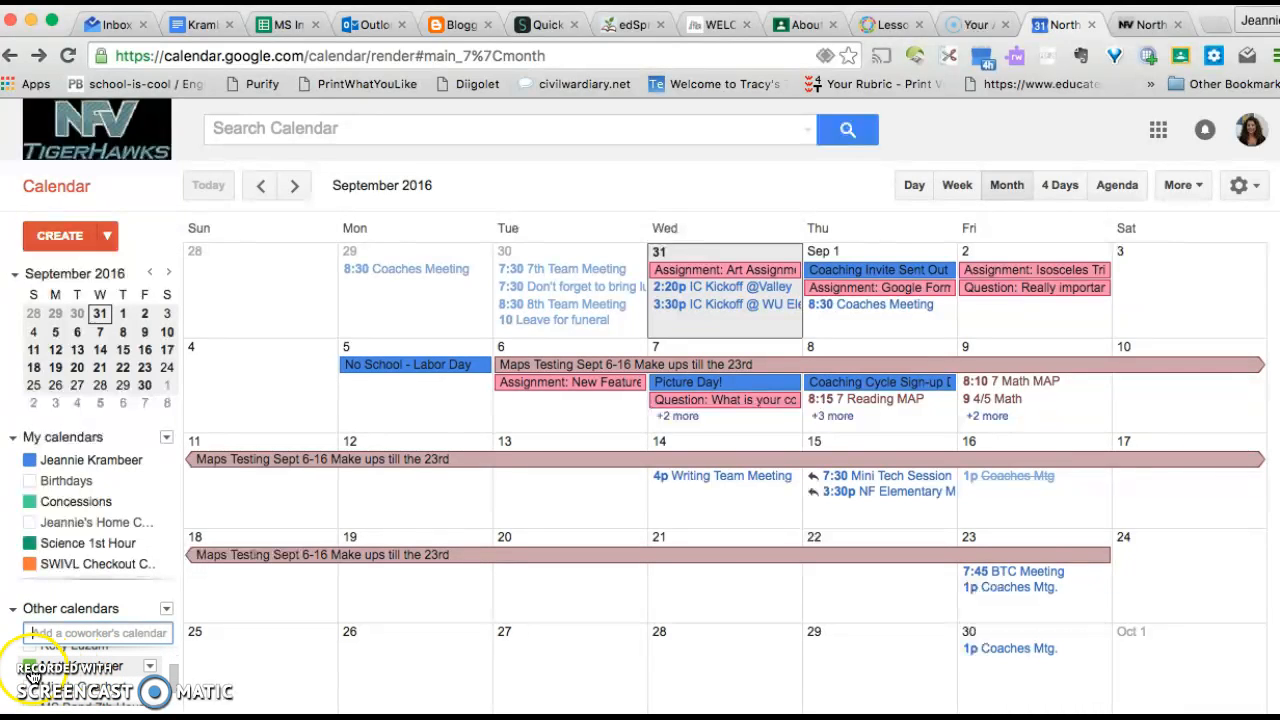
click(62, 678)
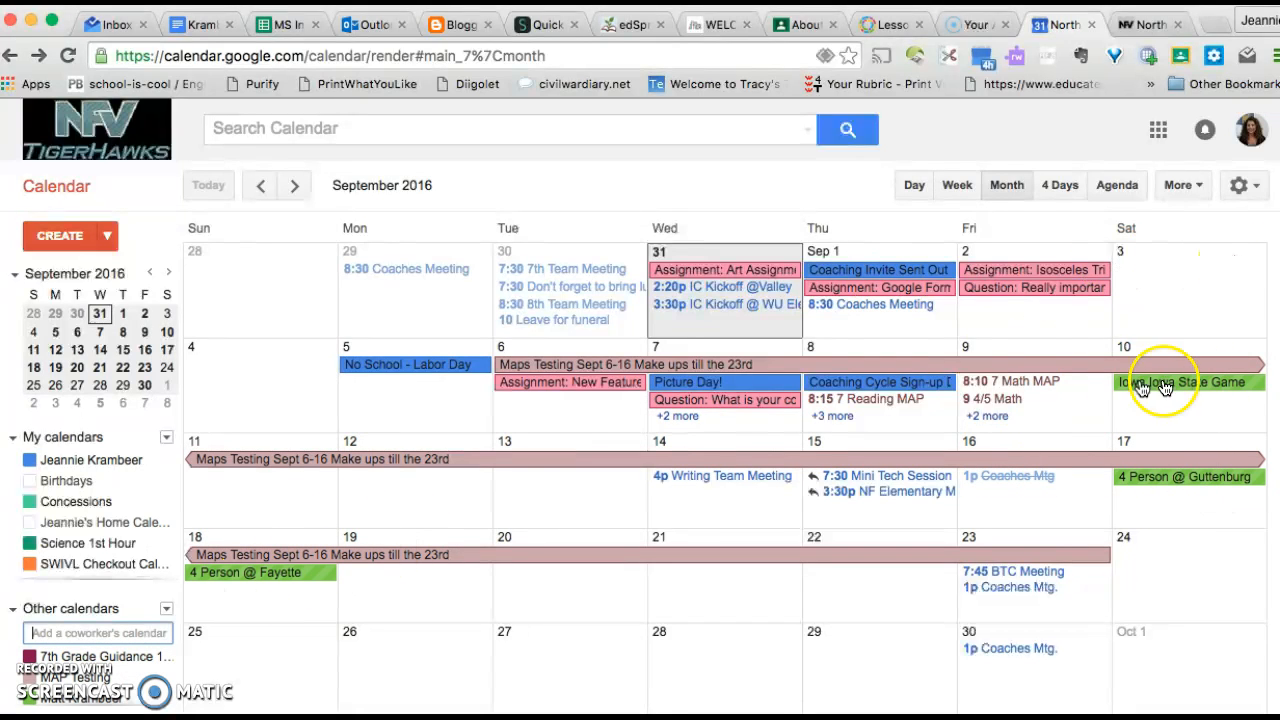
scroll(100, 670, down, 3)
scroll(107, 680, up, 2)
click(38, 628)
click(39, 626)
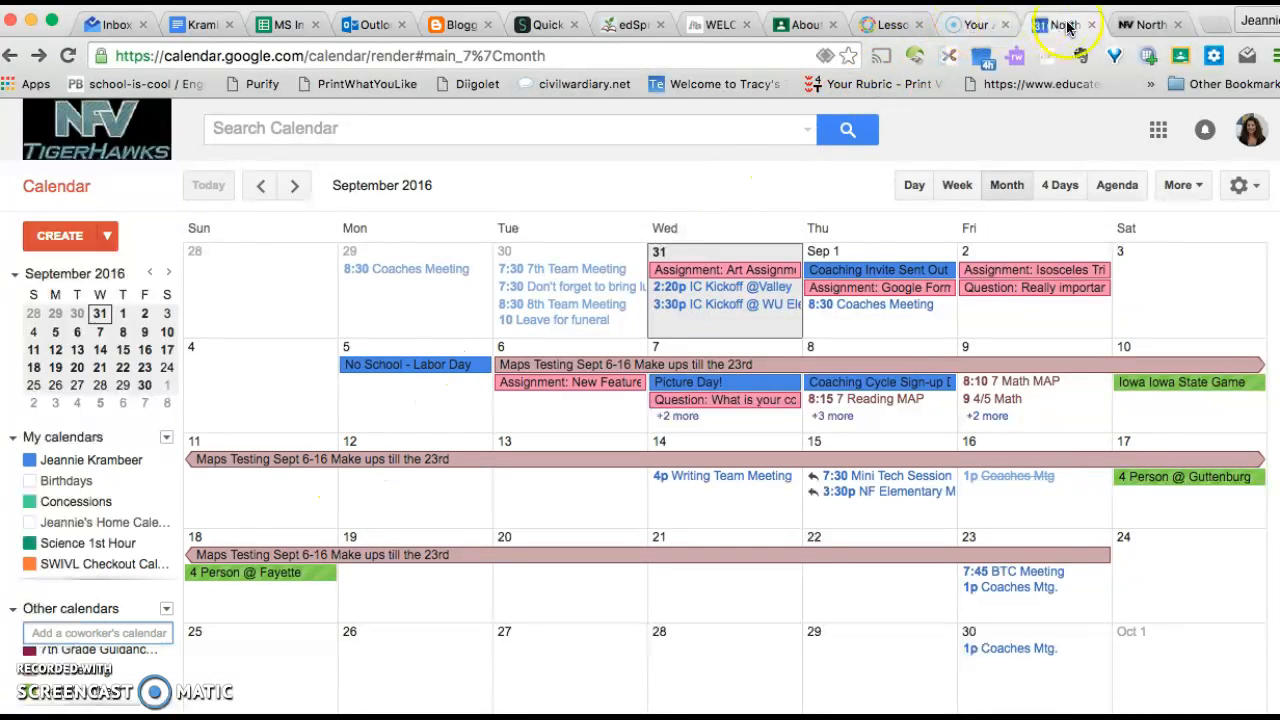
Switch to the school's middle school website and open the full view of all Middle School Calendar events.
click(1142, 24)
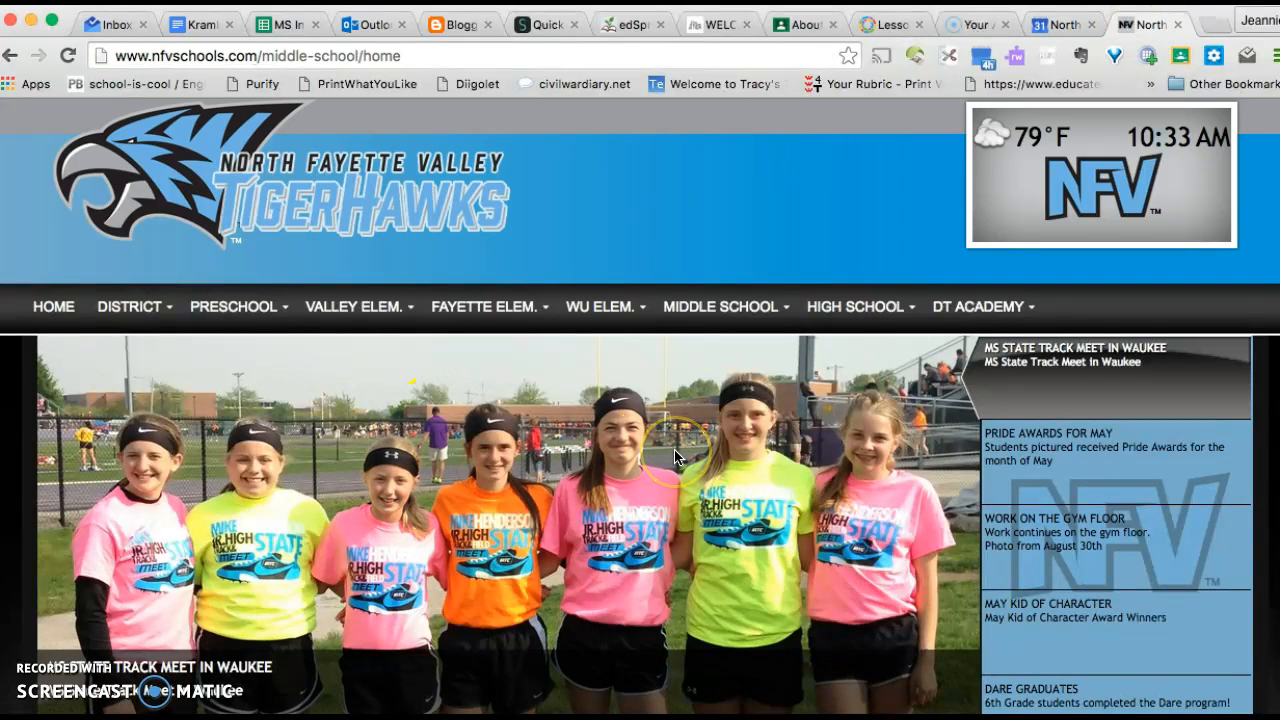
scroll(674, 456, down, 5)
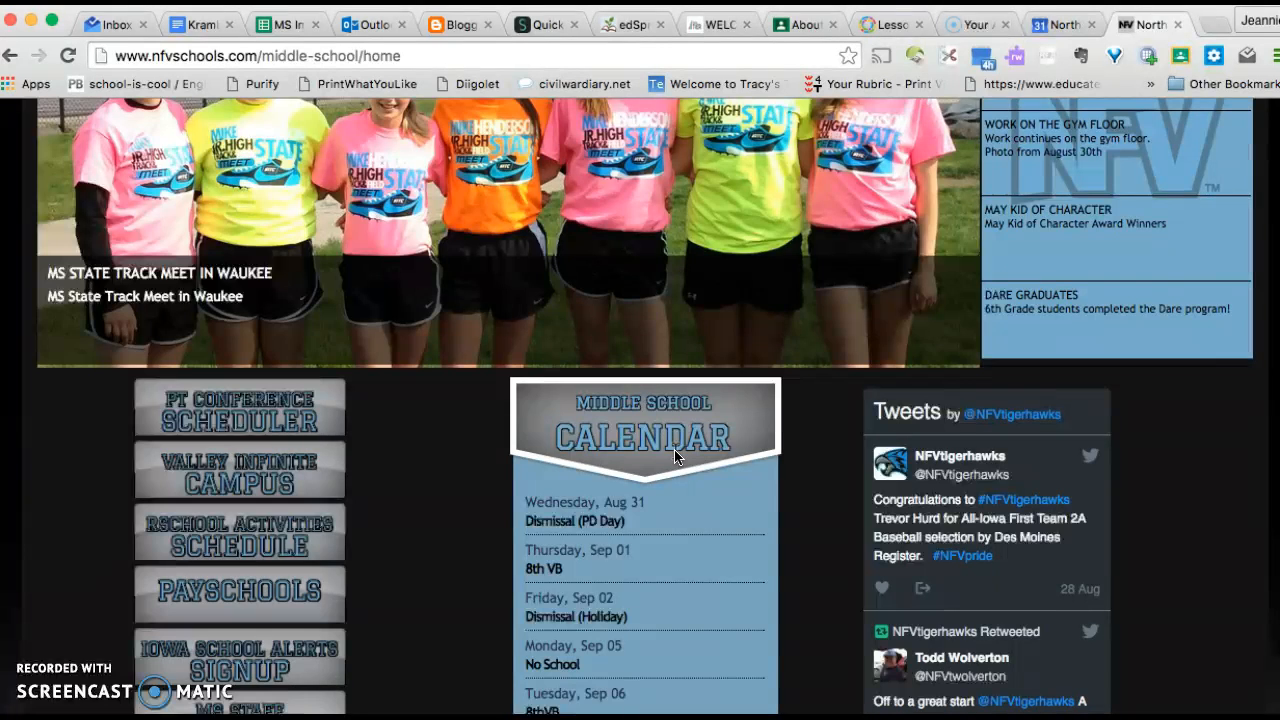
scroll(674, 449, down, 3)
click(620, 493)
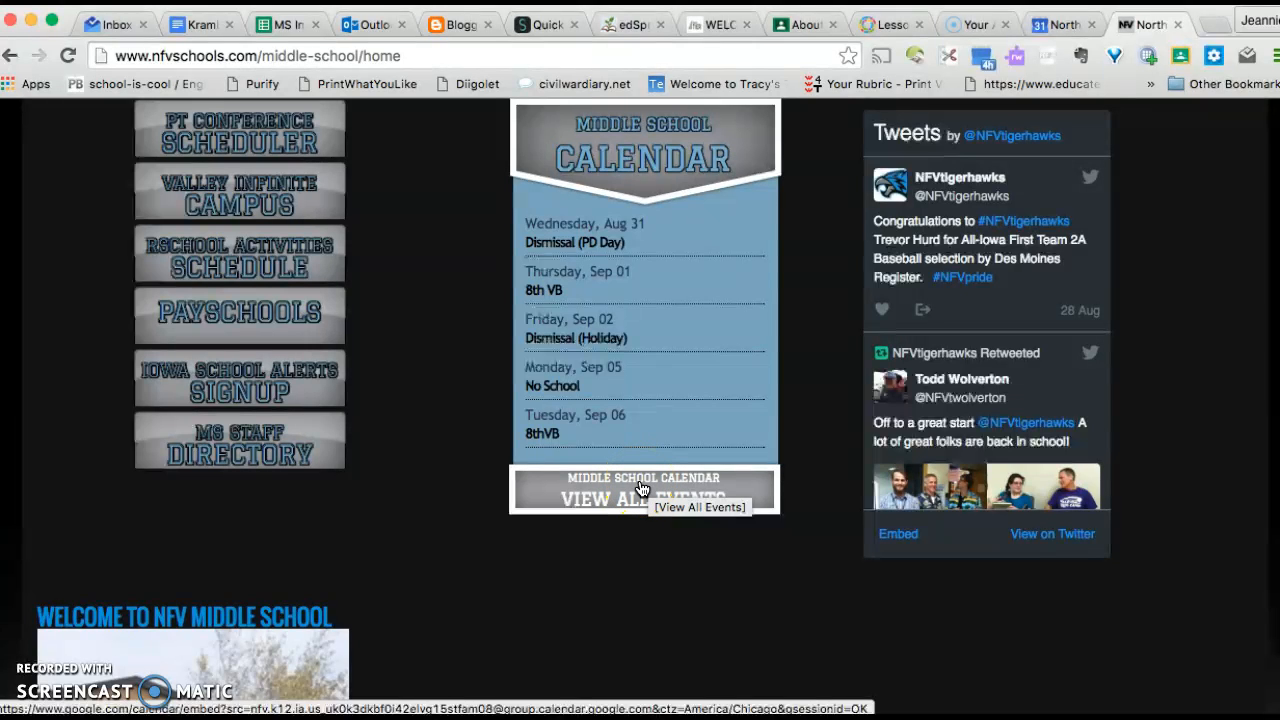
click(642, 488)
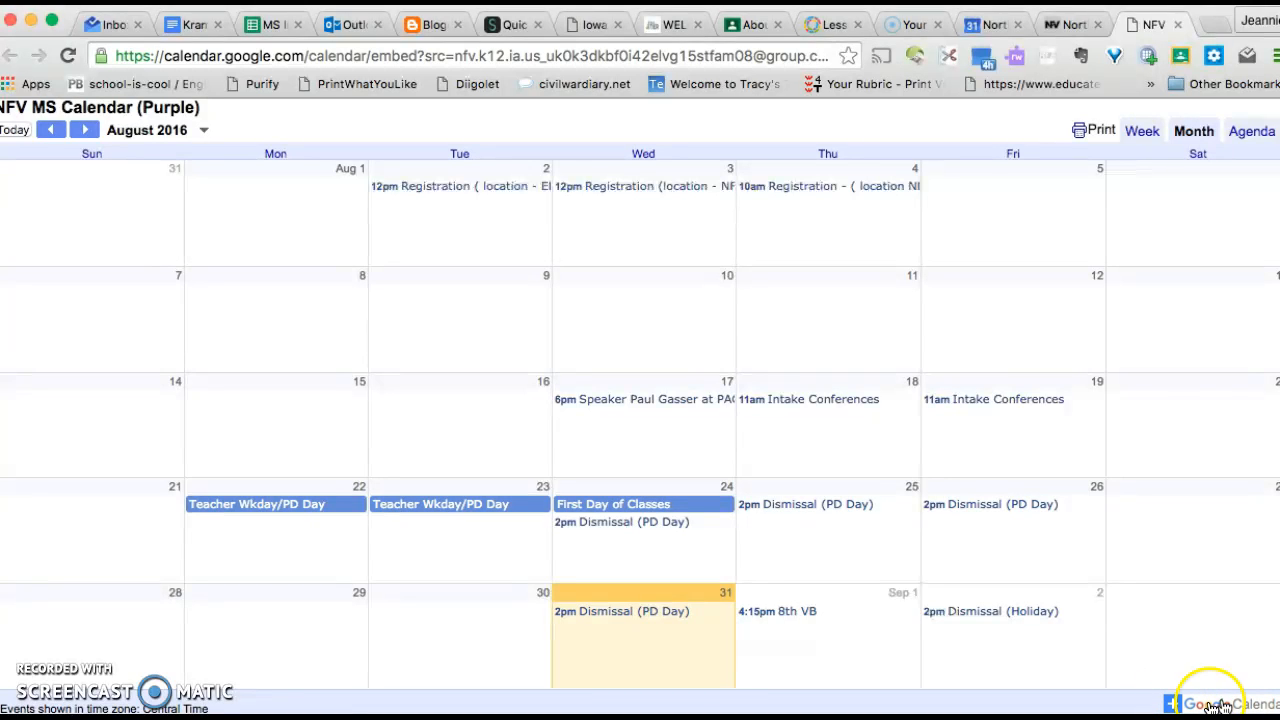
Add the NFV MS Calendar (Purple) to Google Calendar and accept the request to add it.
click(1174, 705)
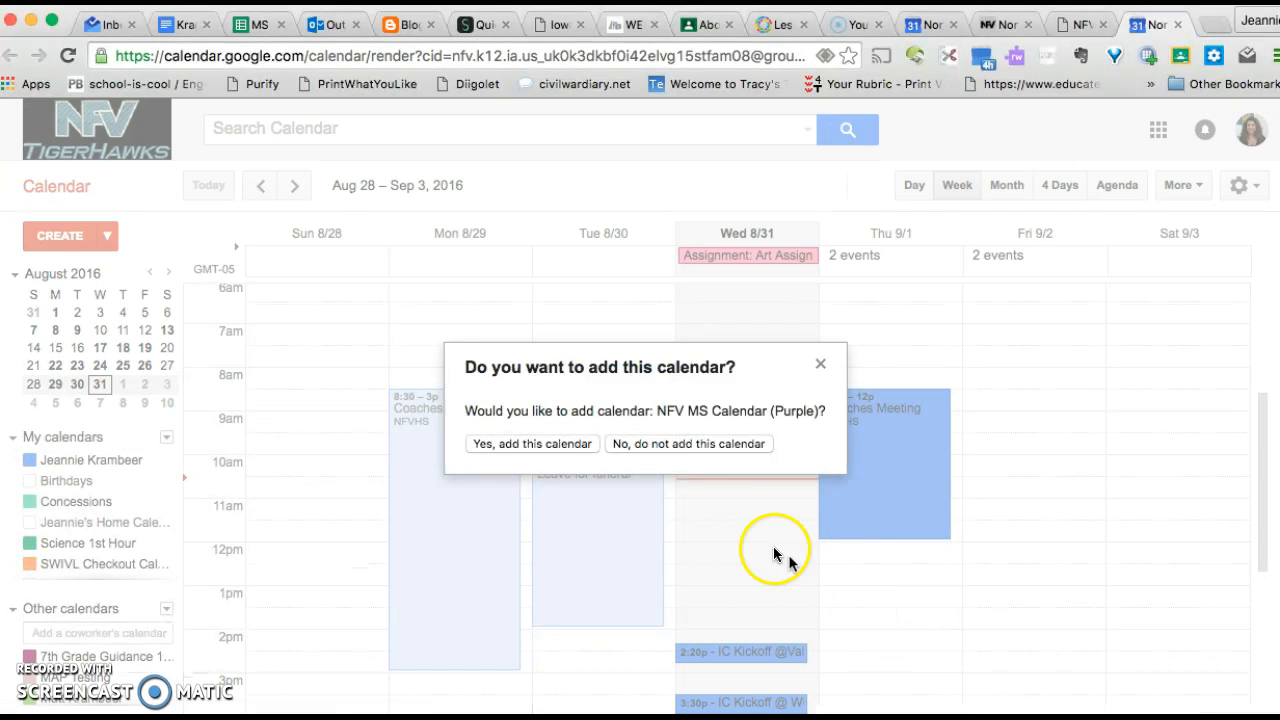
click(541, 450)
click(536, 446)
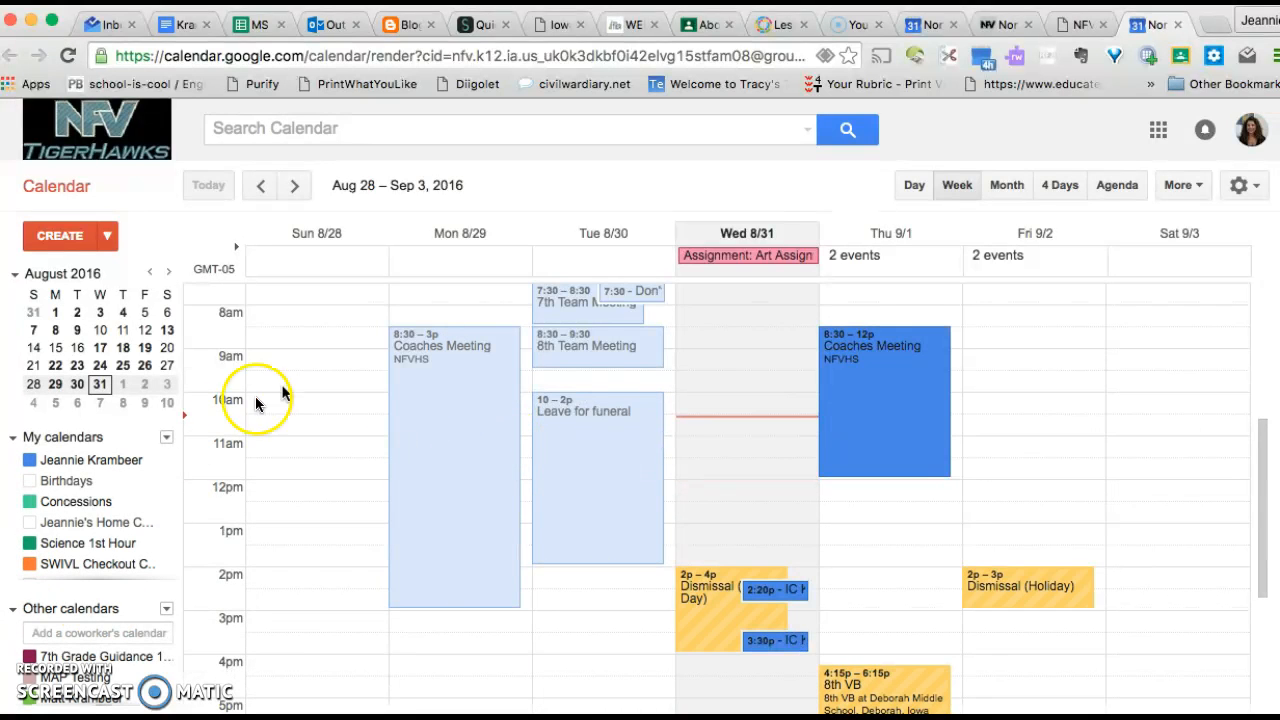
Display September 2016 in month view and examine the full list of events for Wednesday, September 7.
click(1005, 190)
click(295, 186)
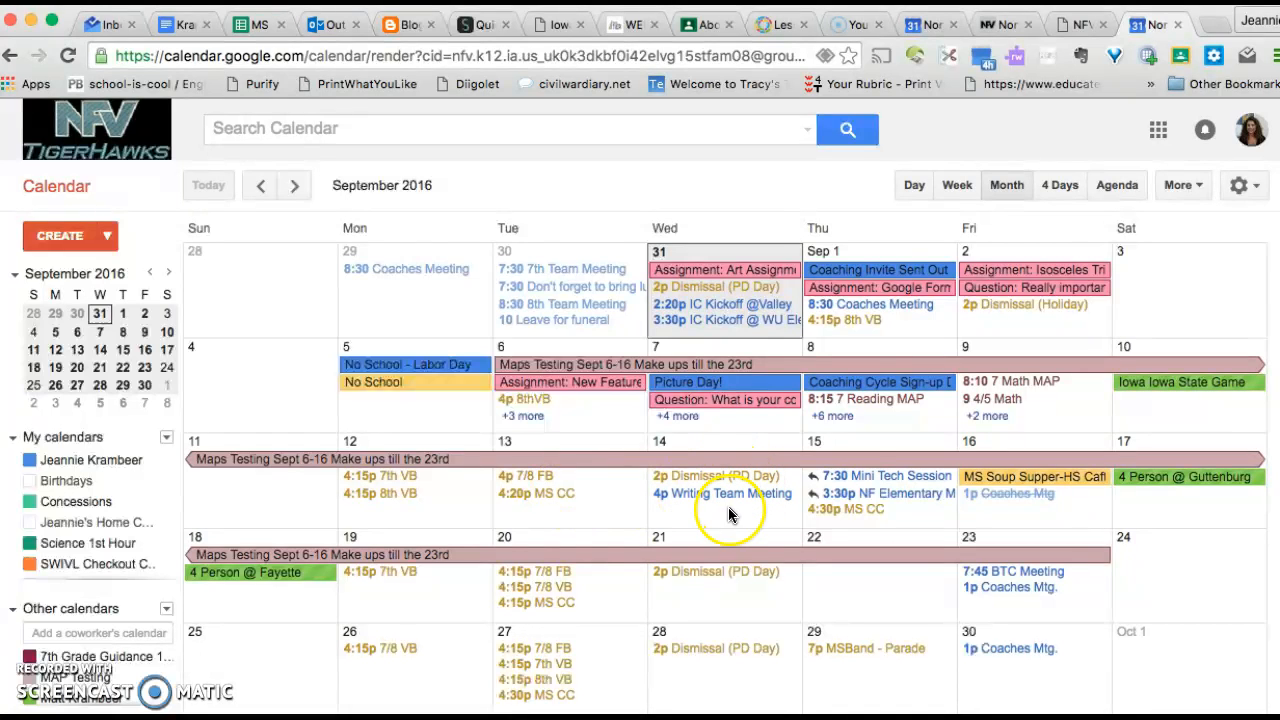
click(677, 415)
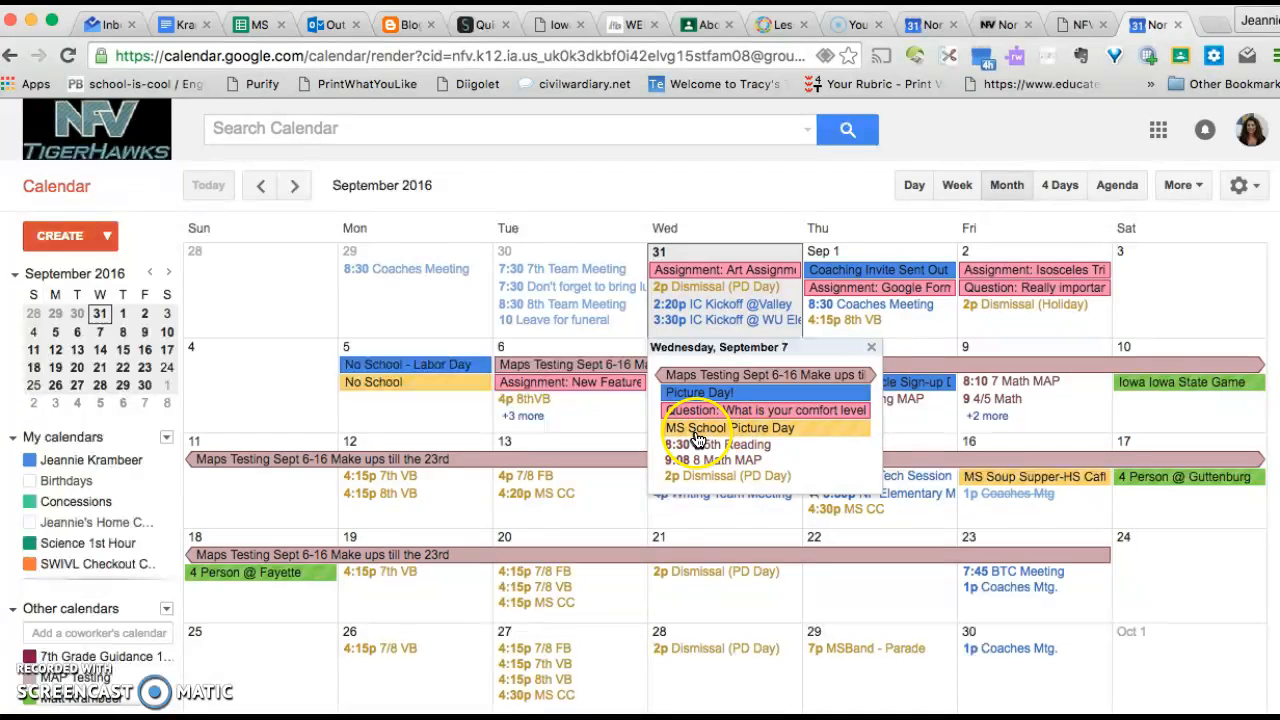
click(715, 186)
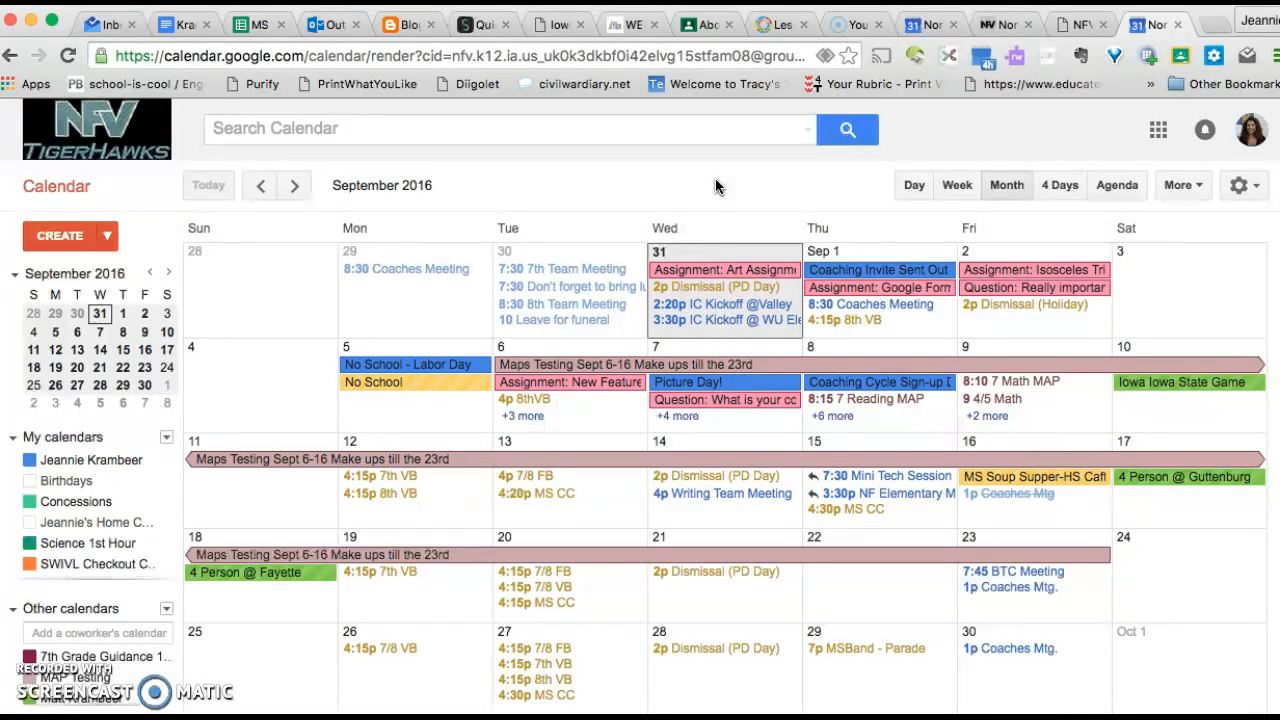
Hide and show the NFV MS Calendar's events again, and change that calendar's color to light teal.
scroll(124, 686, down, 2)
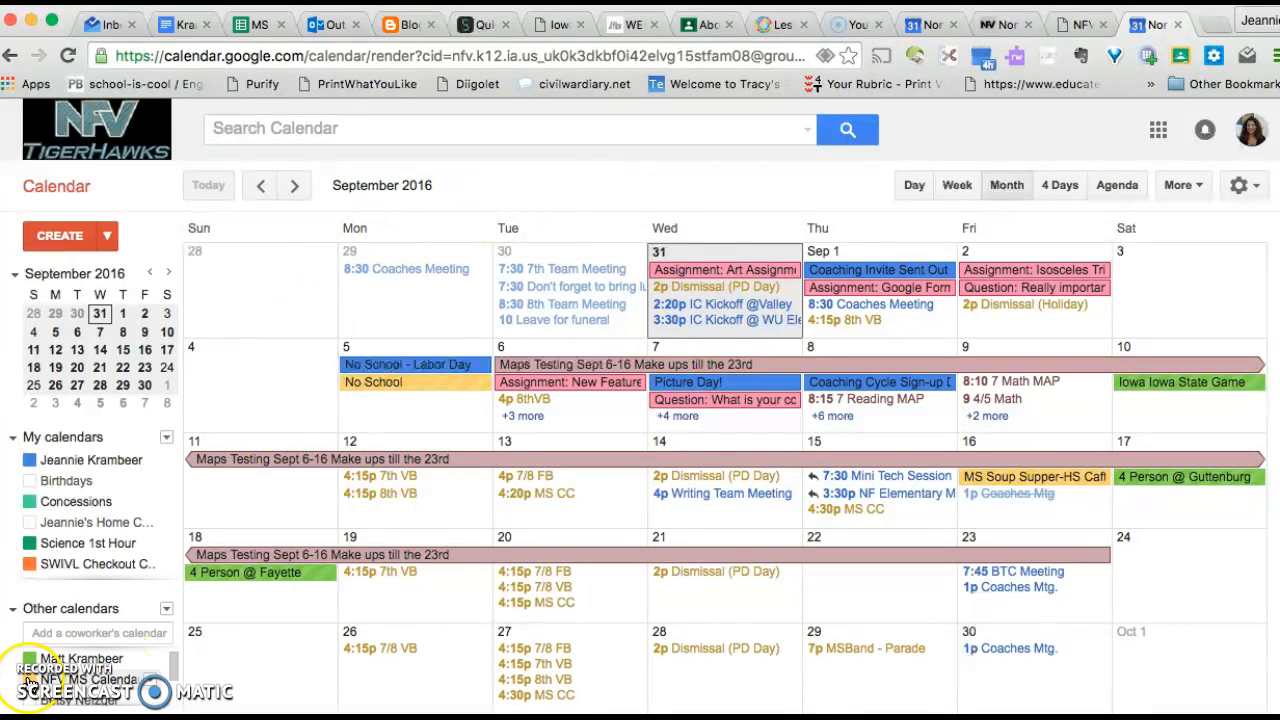
click(30, 681)
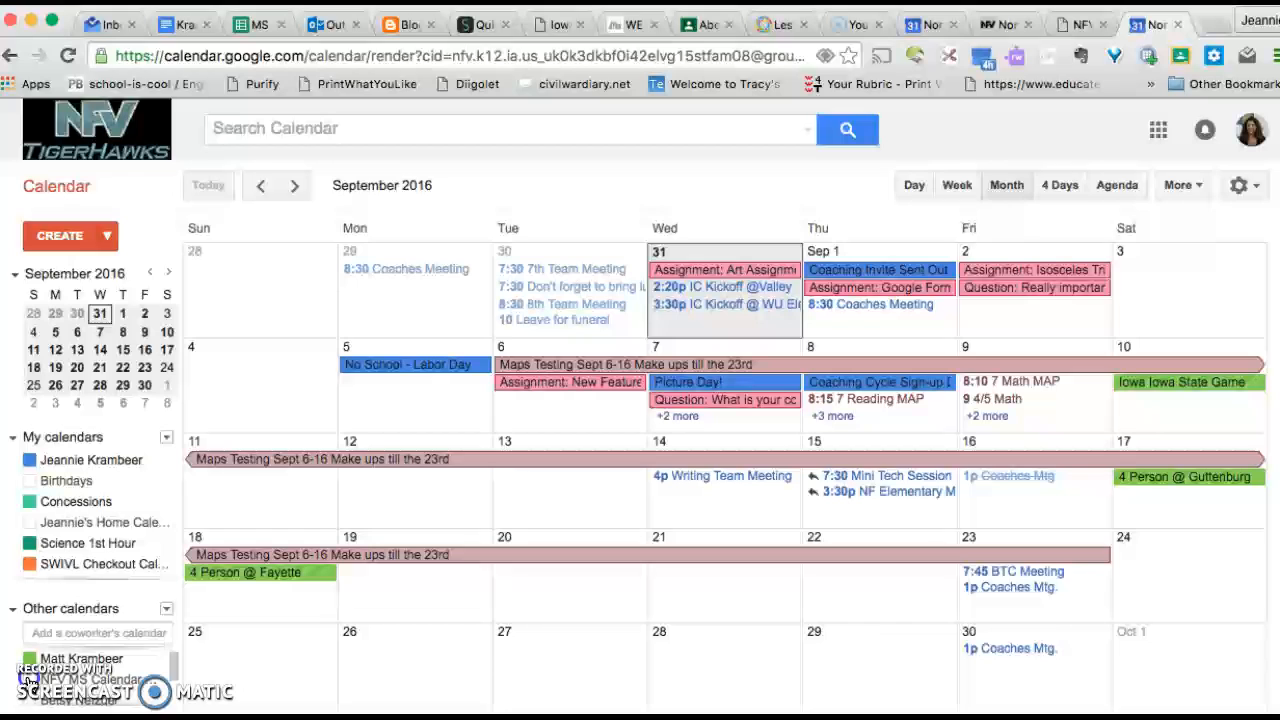
click(30, 682)
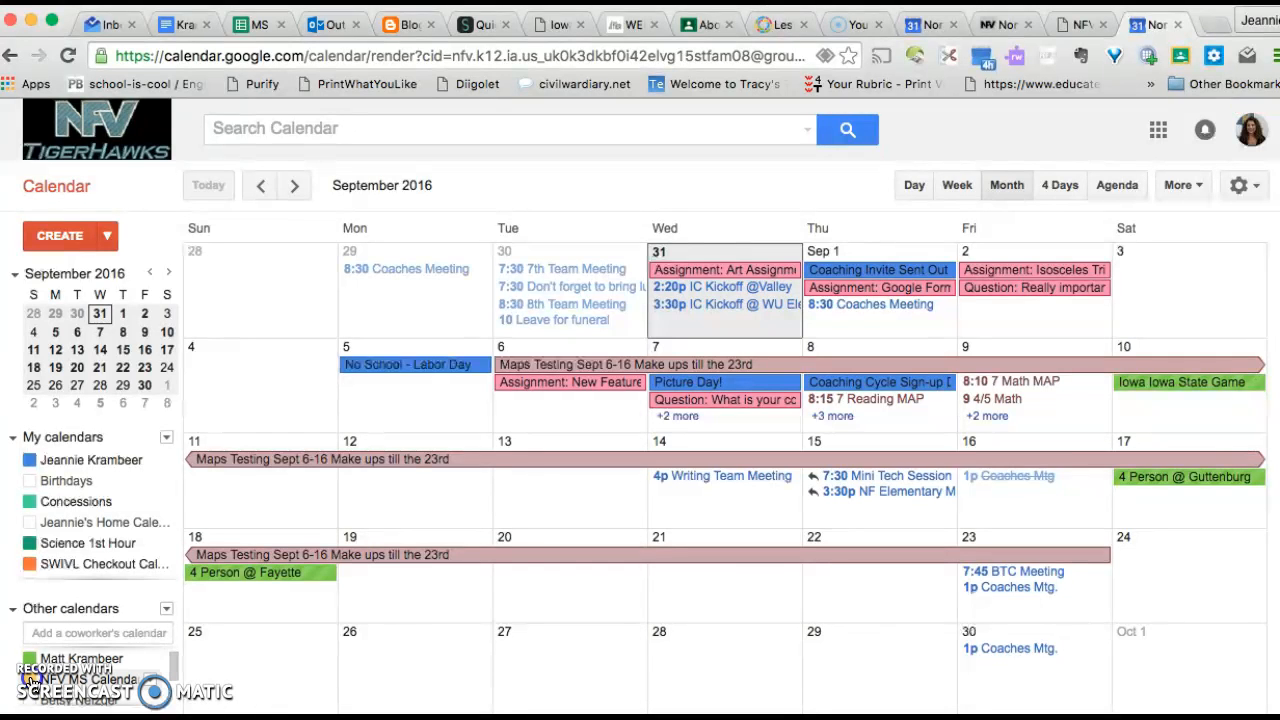
click(153, 682)
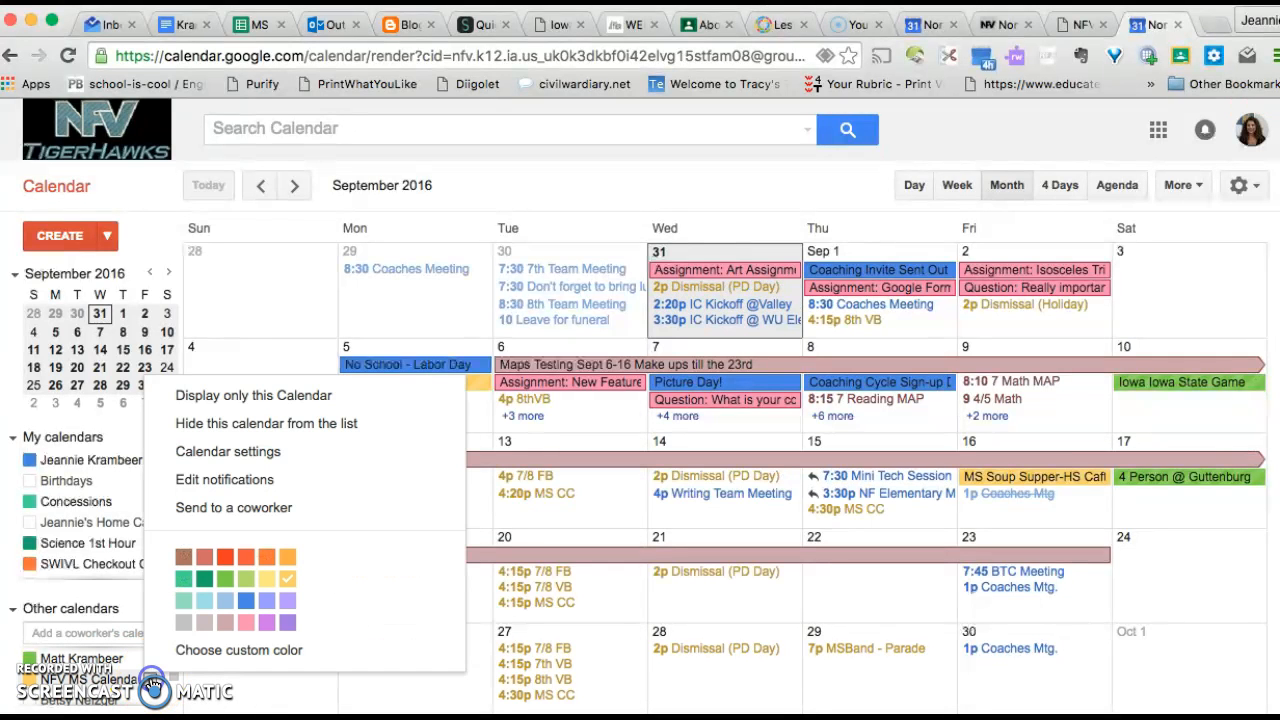
click(185, 602)
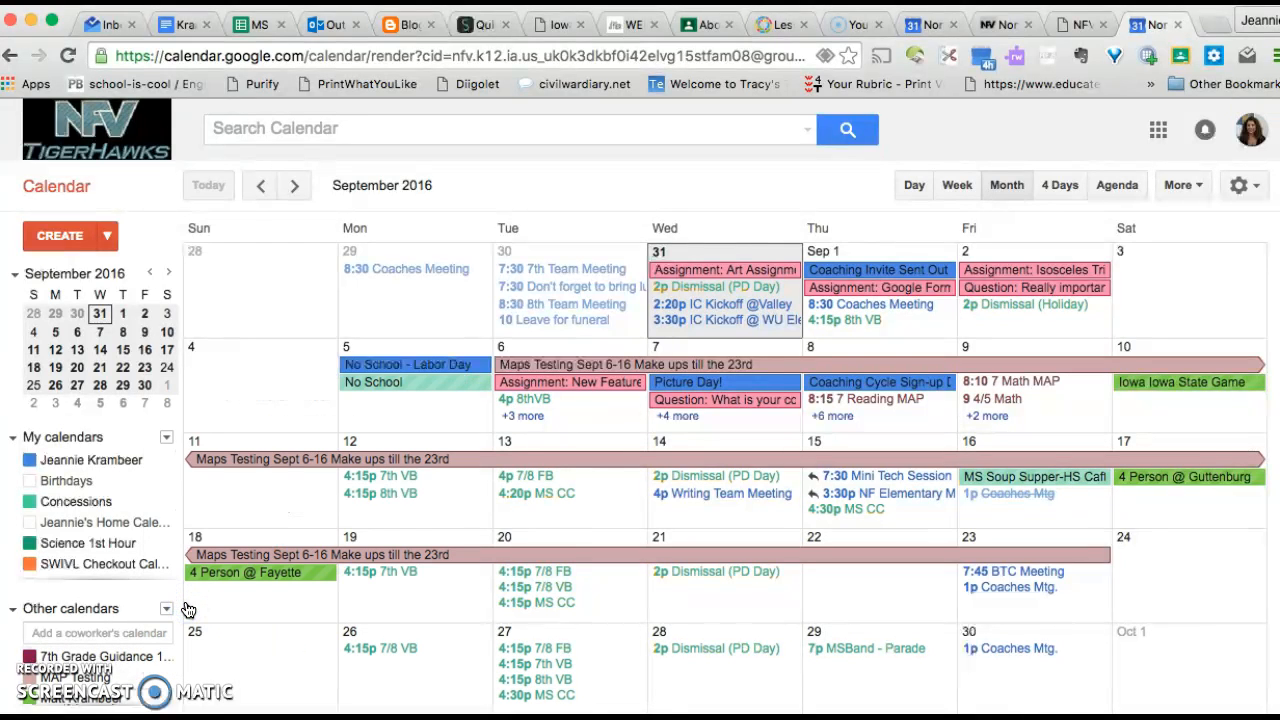